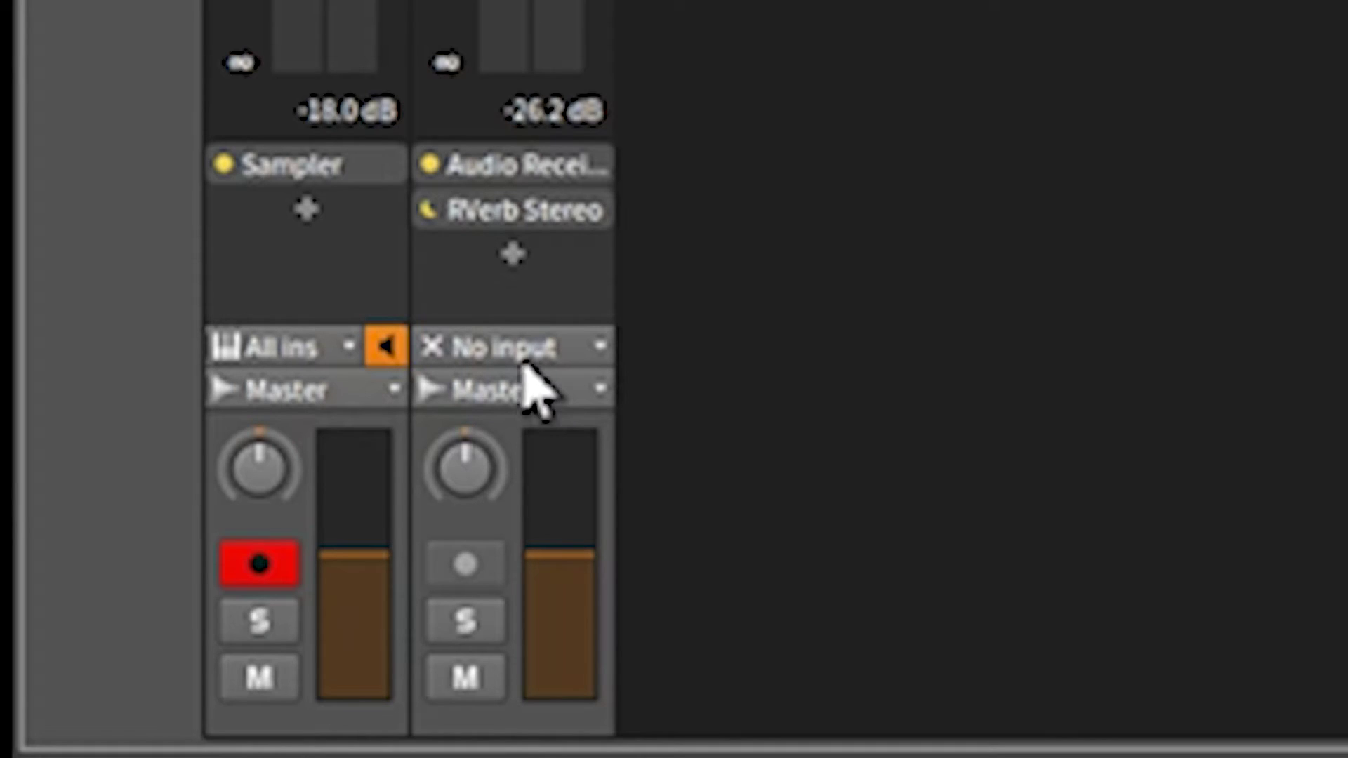
Feed the reverb track from Track 1 (PRE), then pull the Sampler fader down and the reverb fader up
left_click(521, 353)
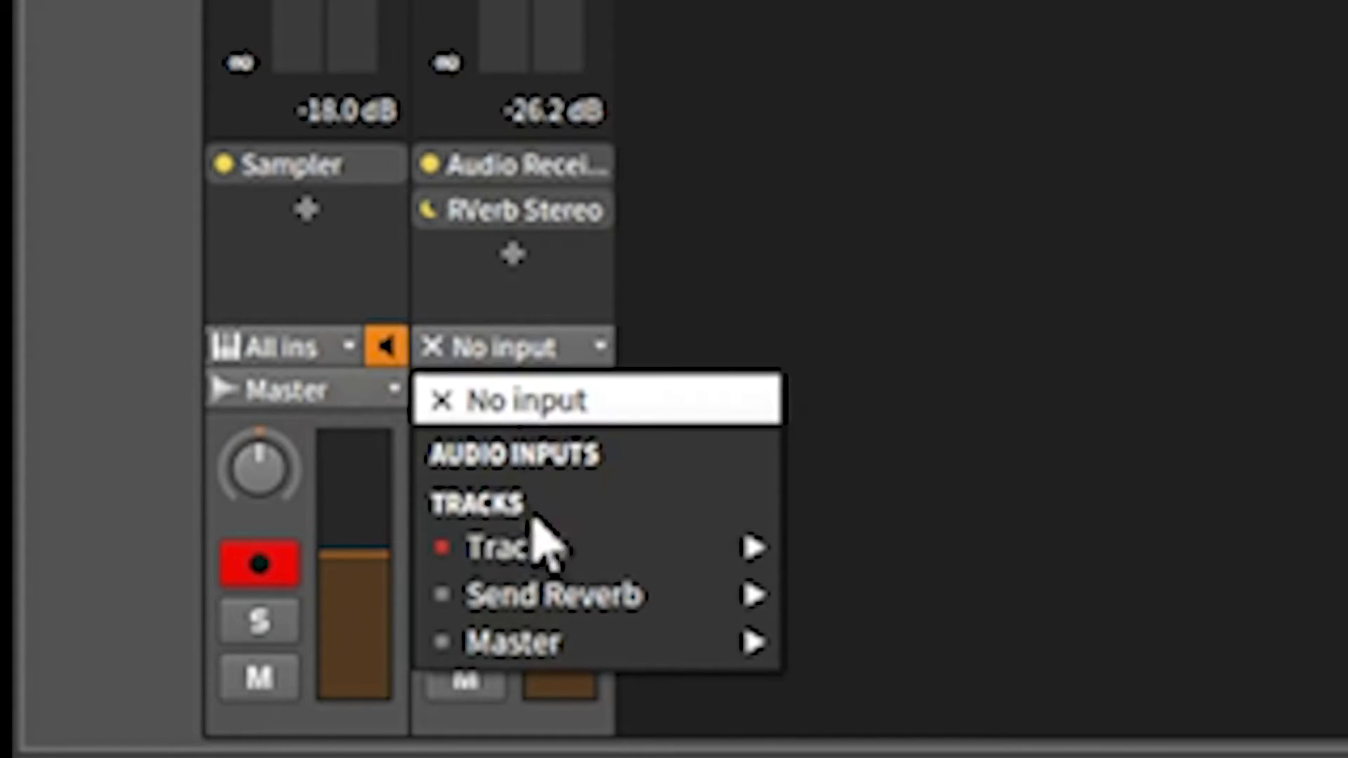
mouse_move(542, 544)
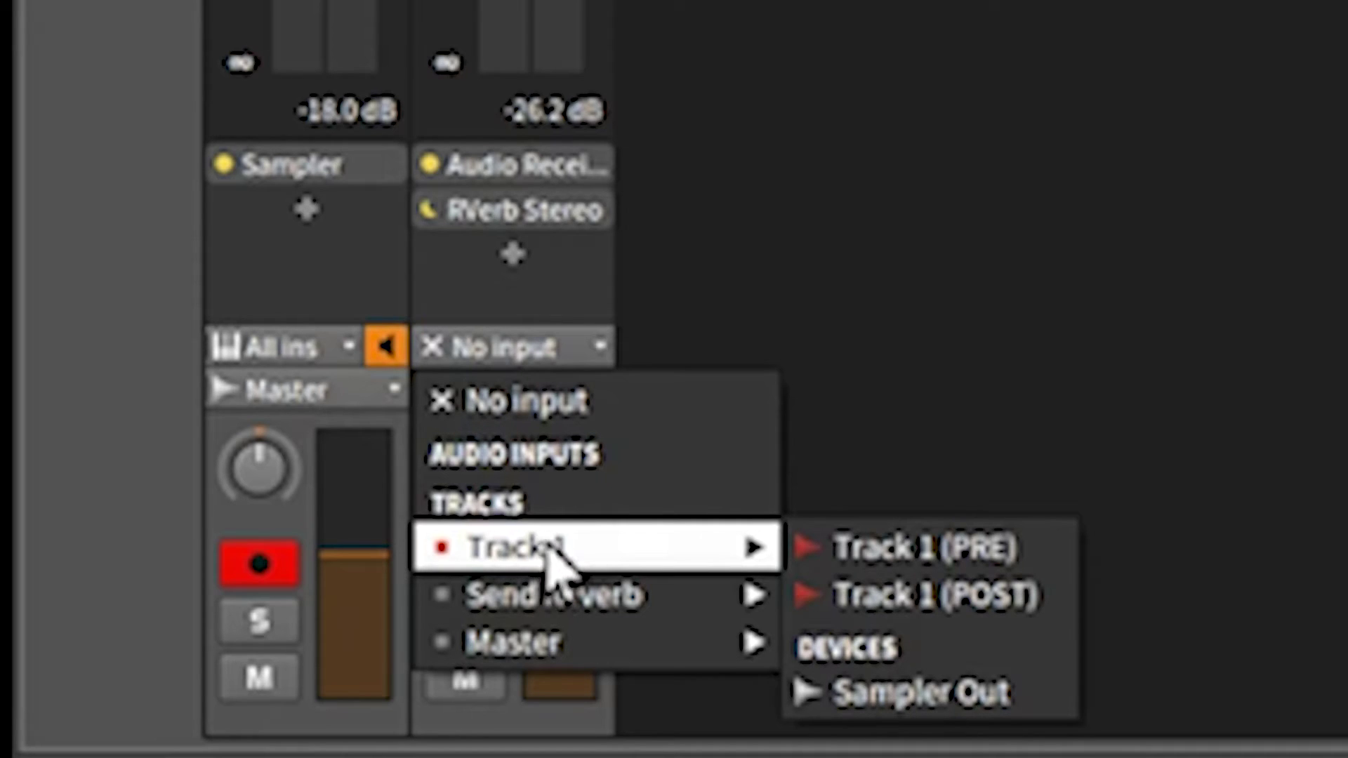
left_click(871, 556)
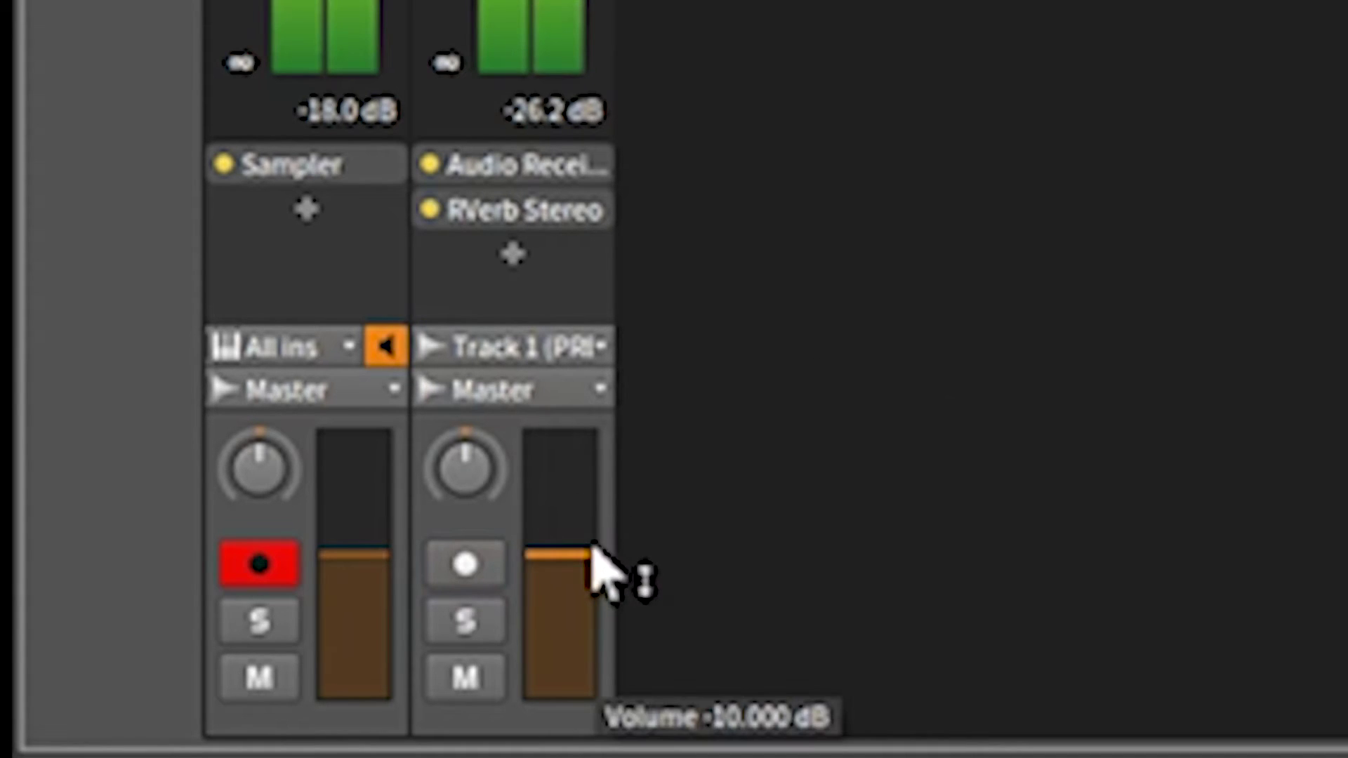
left_click_drag(601, 572, 560, 441)
left_click_drag(325, 566, 356, 717)
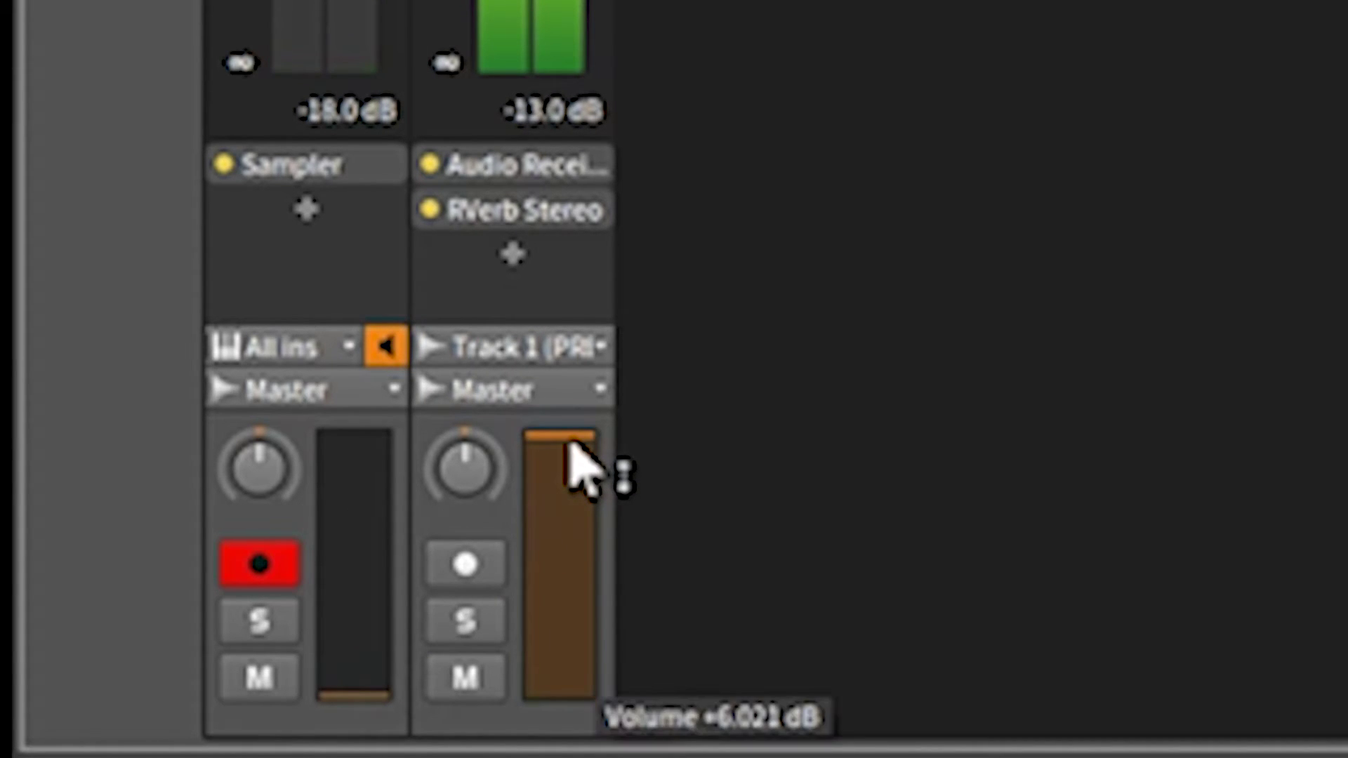
Set the reverb track's input back to No input
mouse_move(570, 441)
left_click(570, 355)
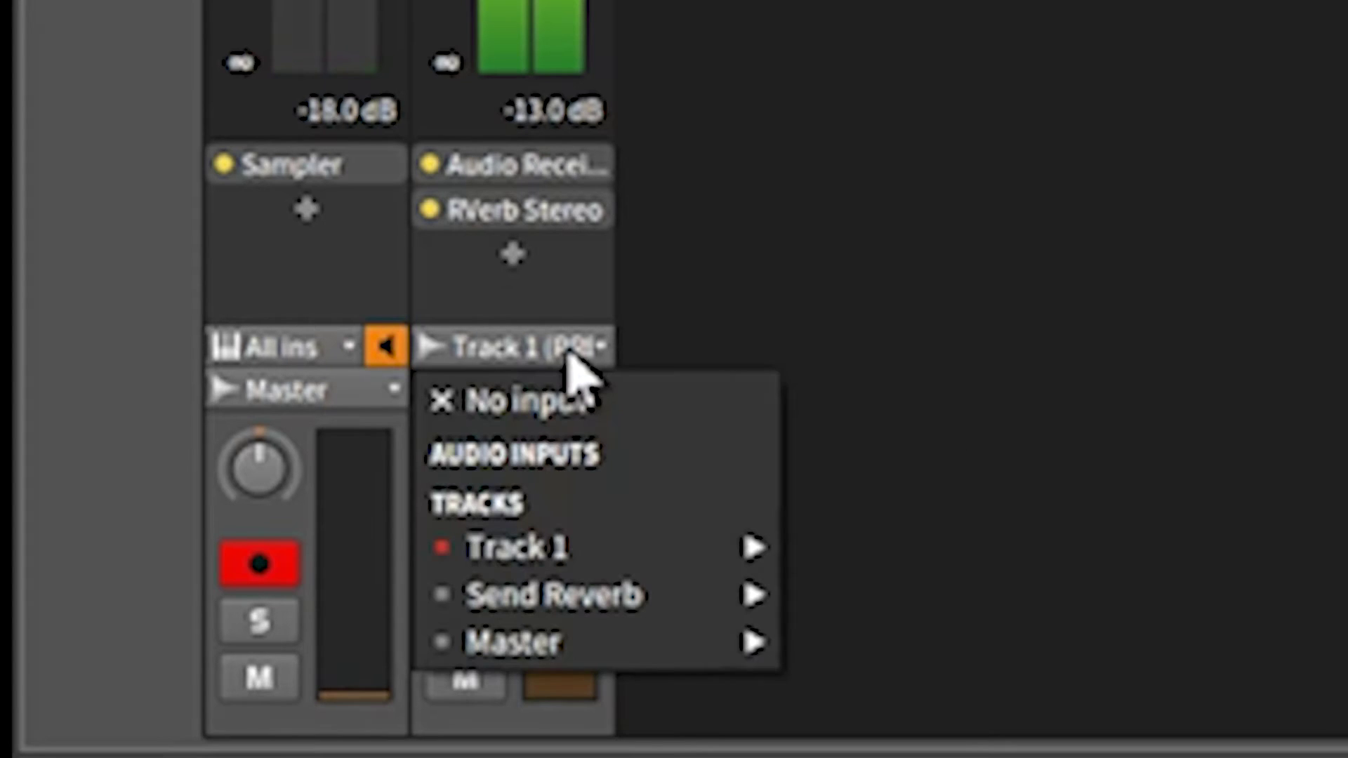
left_click(579, 396)
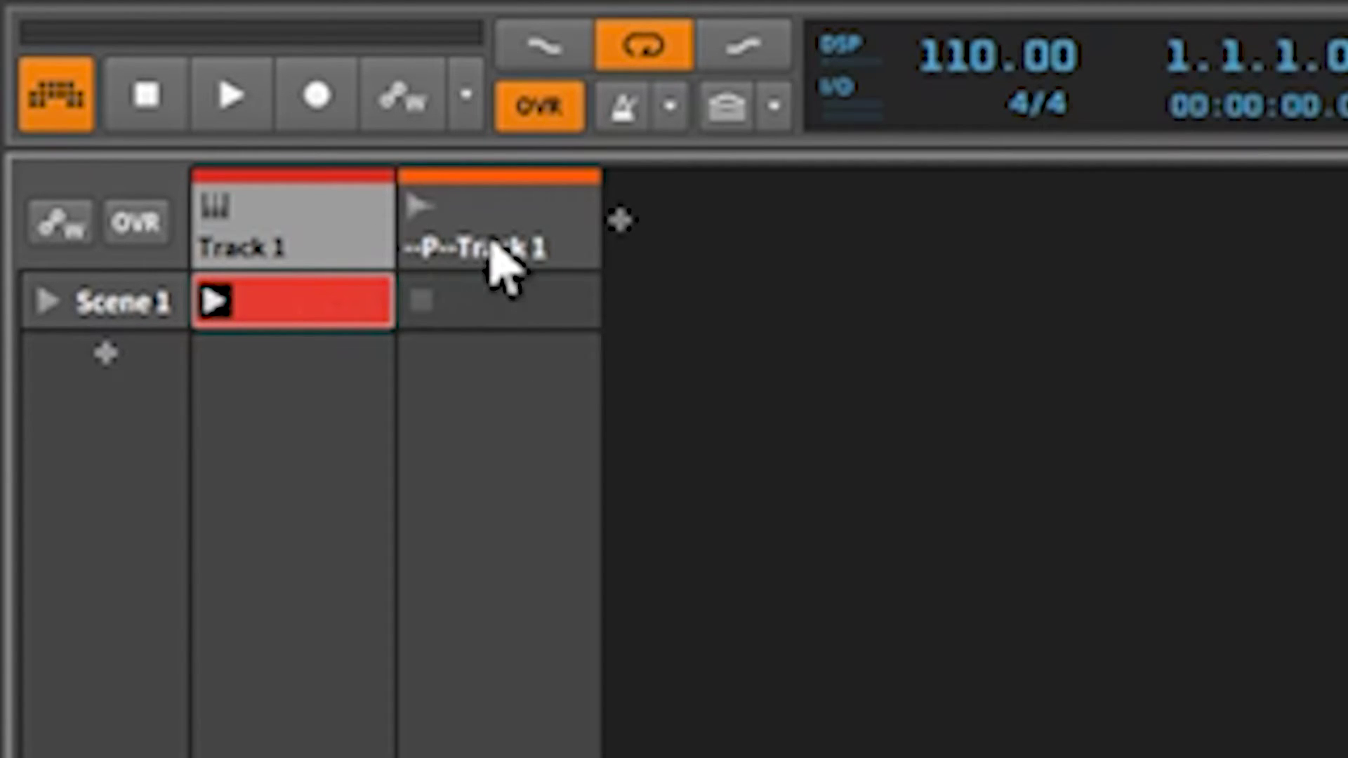
Select --P--Track 1 and set its Audio Receiver source to Track 1 > Track 1 (PRE)
left_click(488, 246)
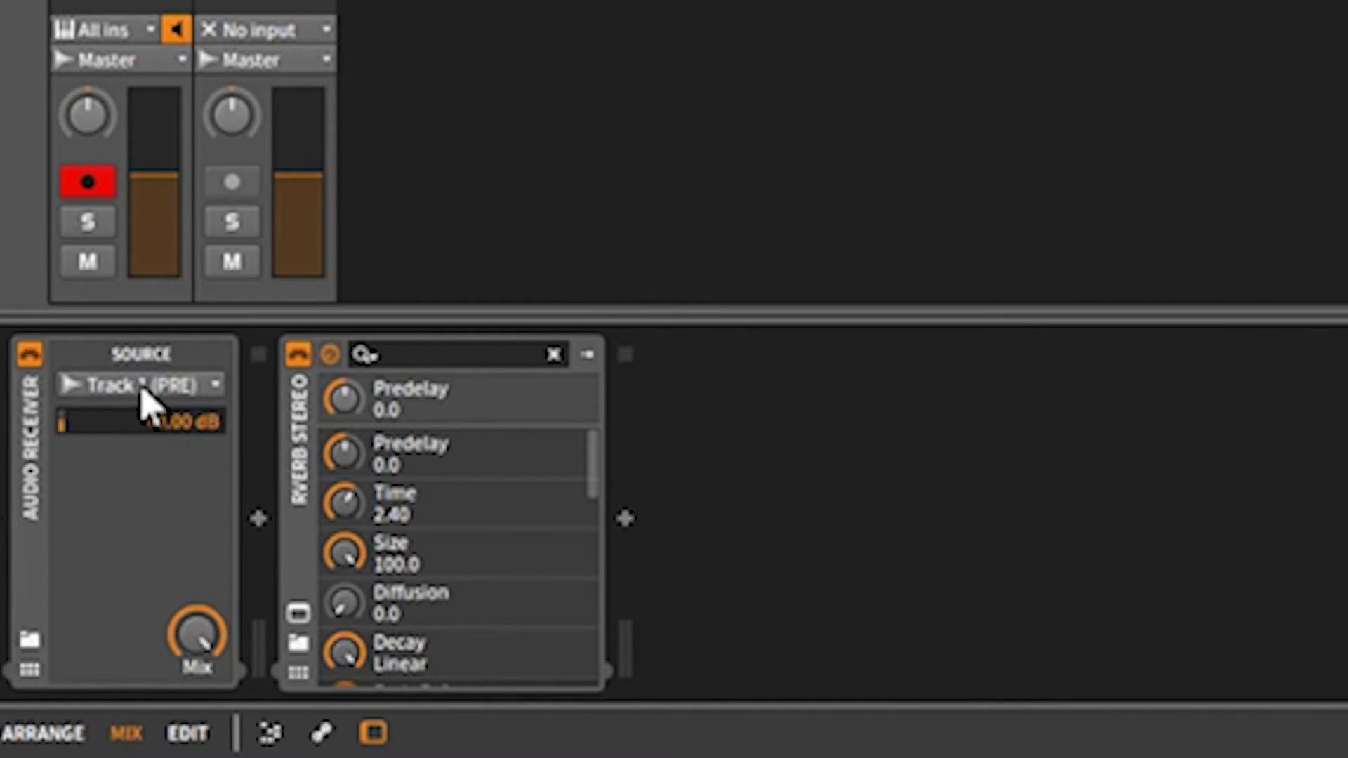
left_click(144, 391)
mouse_move(147, 492)
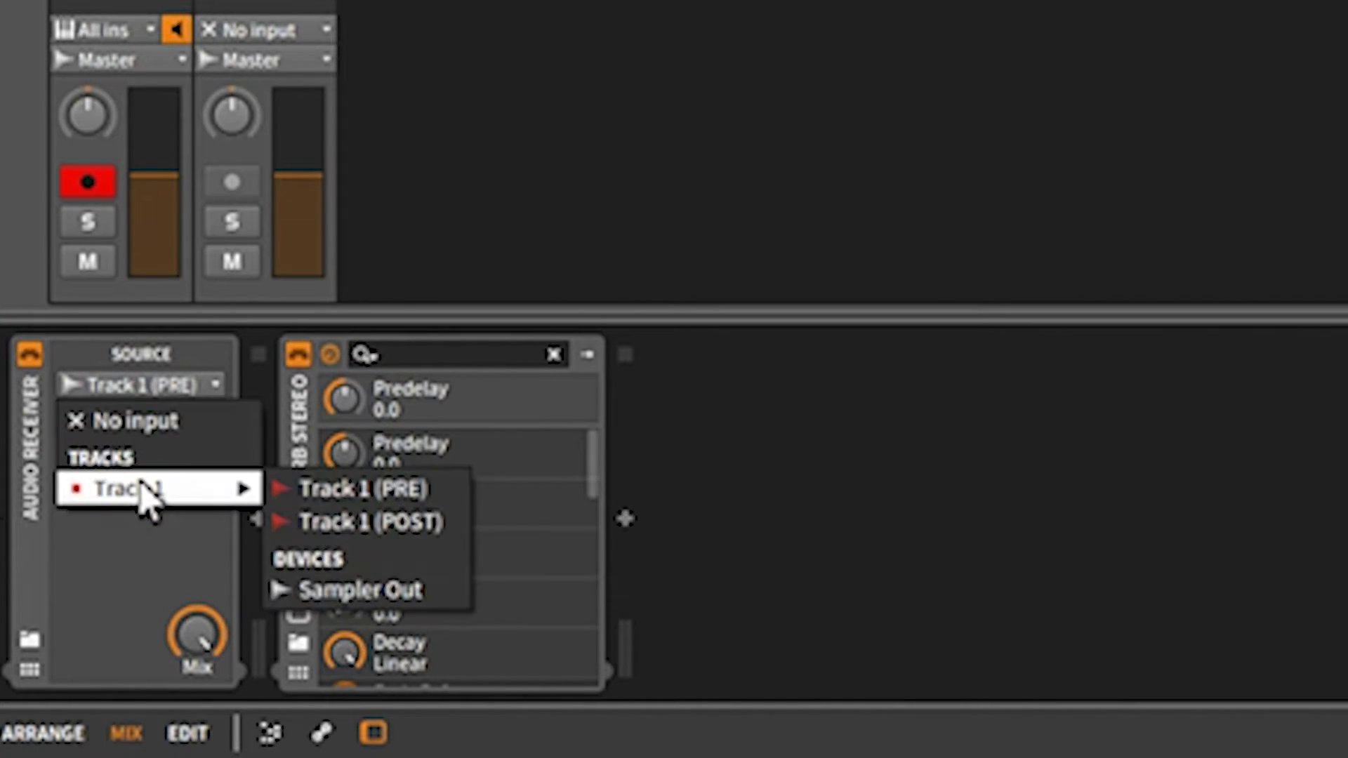
left_click(315, 502)
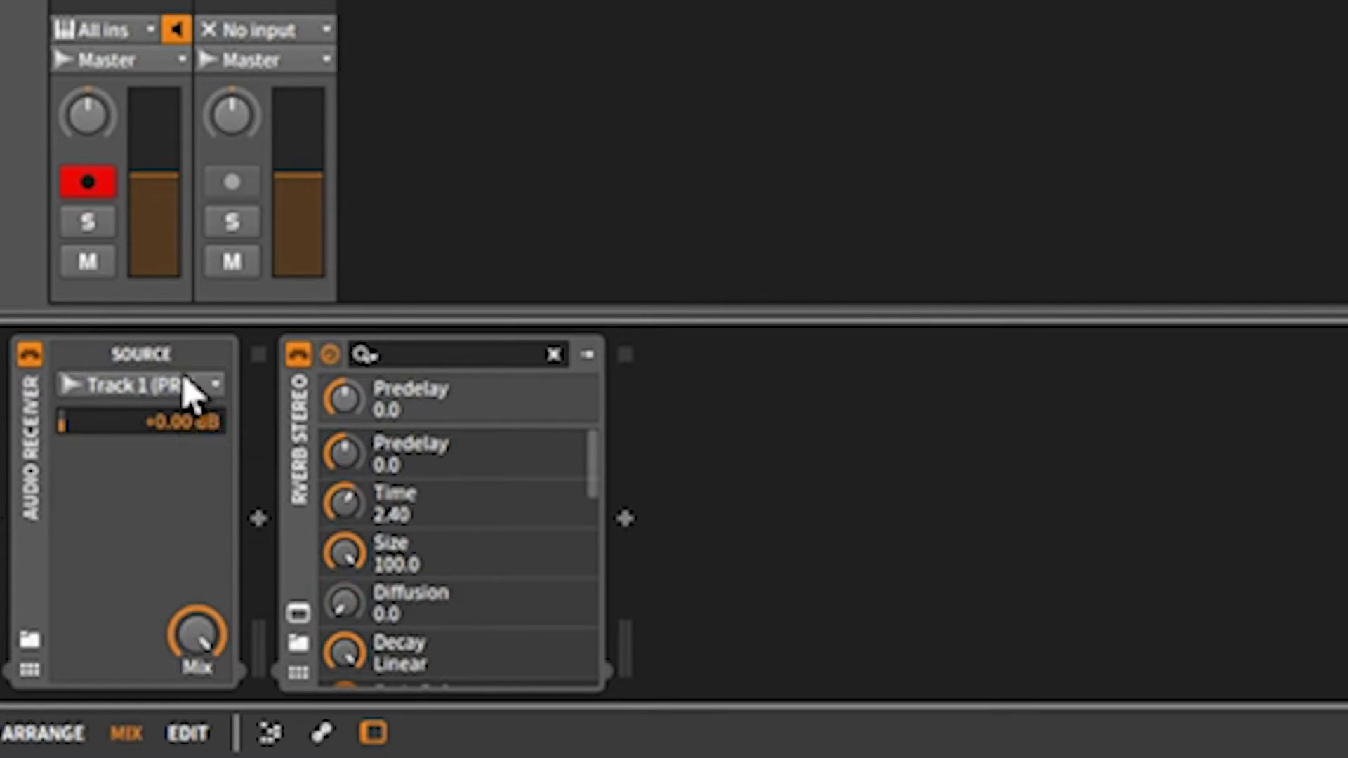
left_click(200, 385)
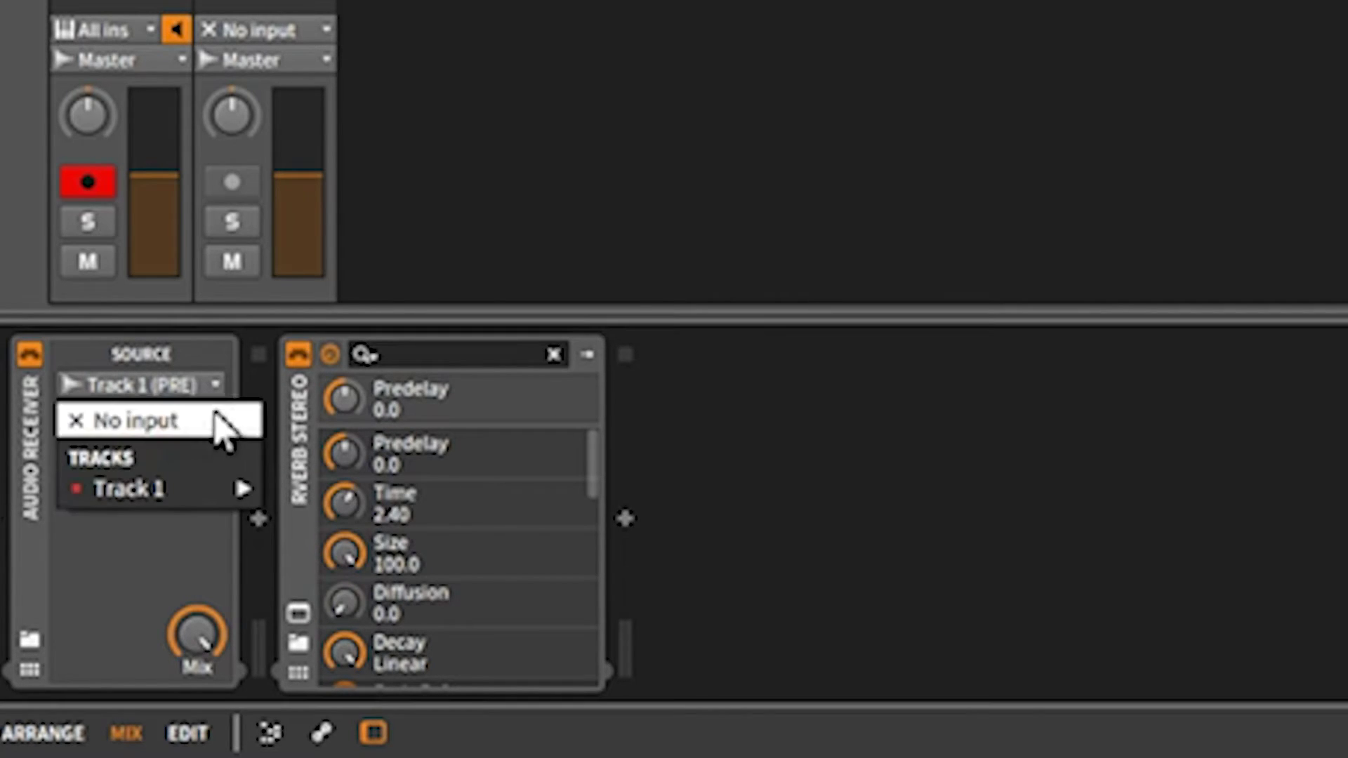
mouse_move(180, 496)
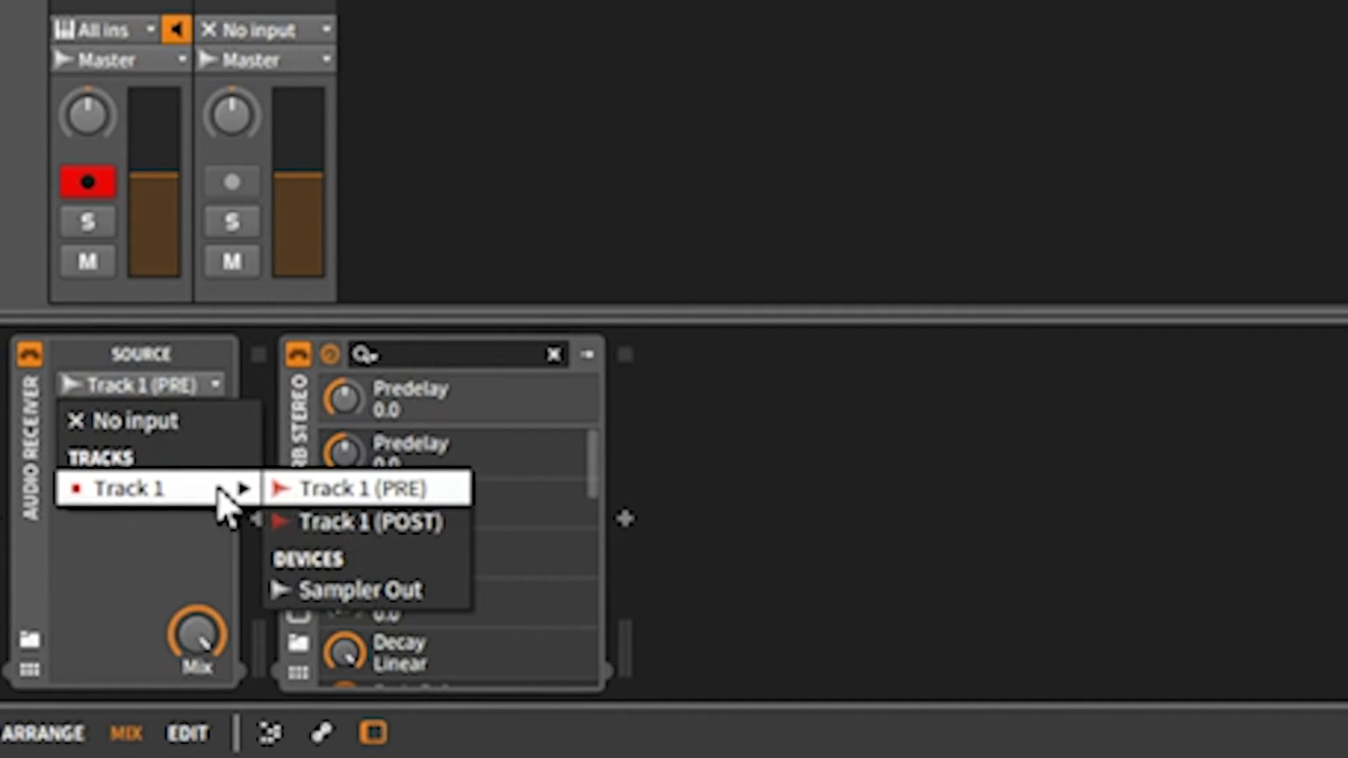
left_click(298, 490)
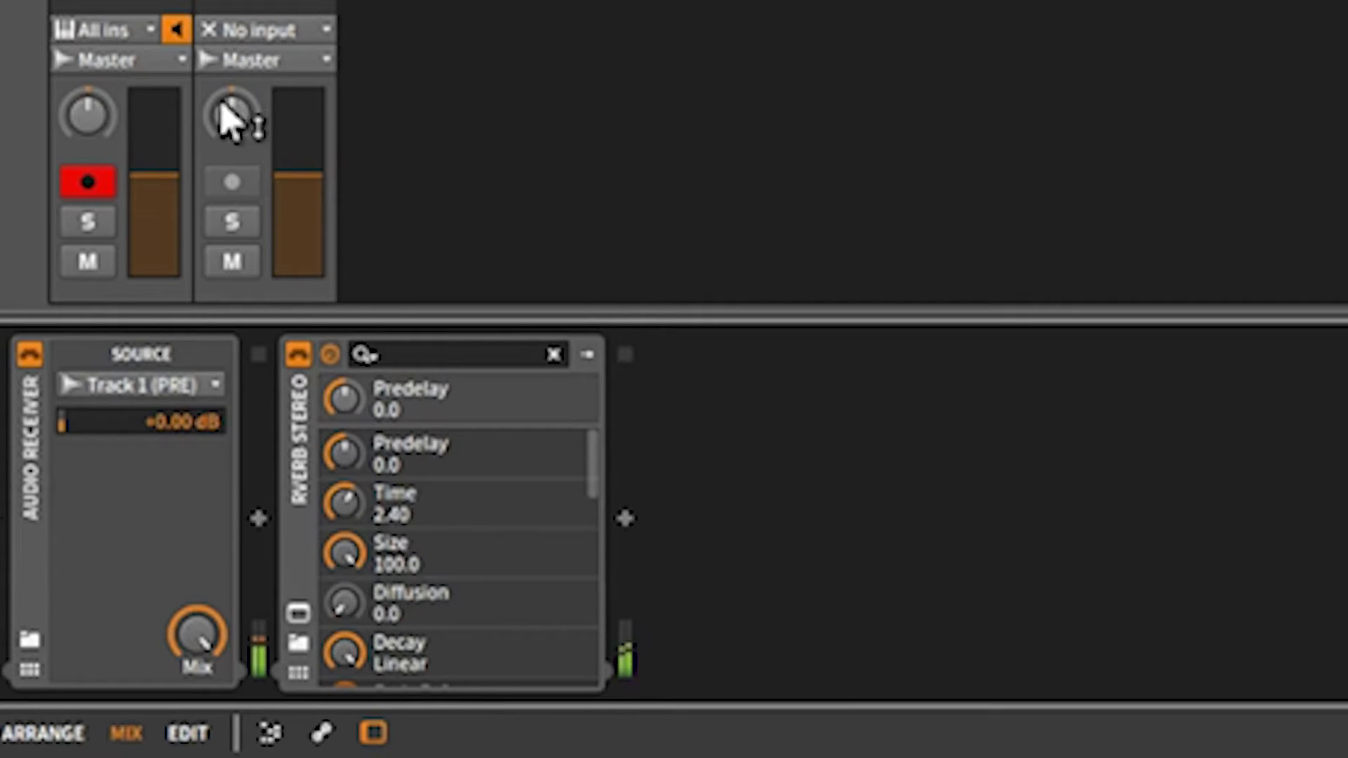
Set Track 1's fader to -inf dB and the reverb track's fader to +6.021 dB
mouse_move(169, 165)
left_mouse_down()
mouse_move(168, 267)
mouse_move(187, 174)
left_mouse_up()
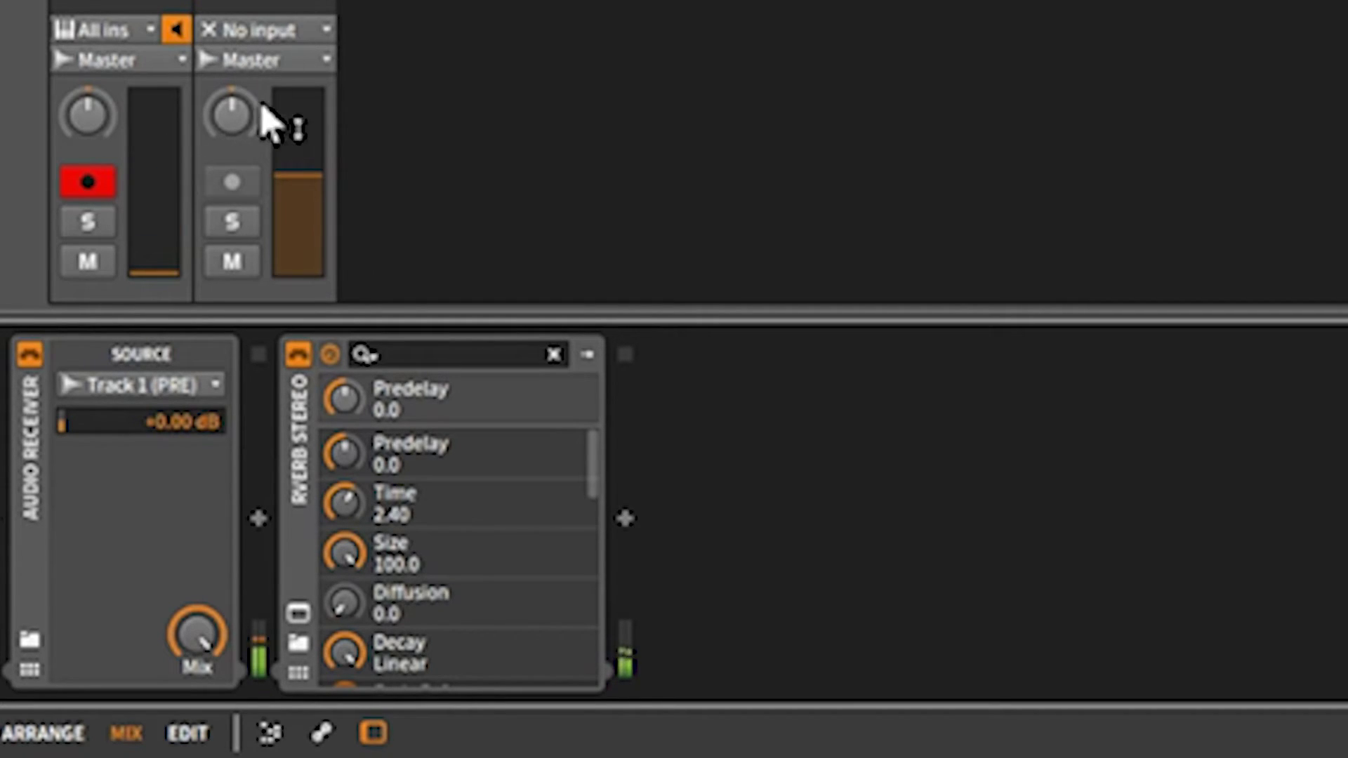
left_click_drag(300, 181, 301, 106)
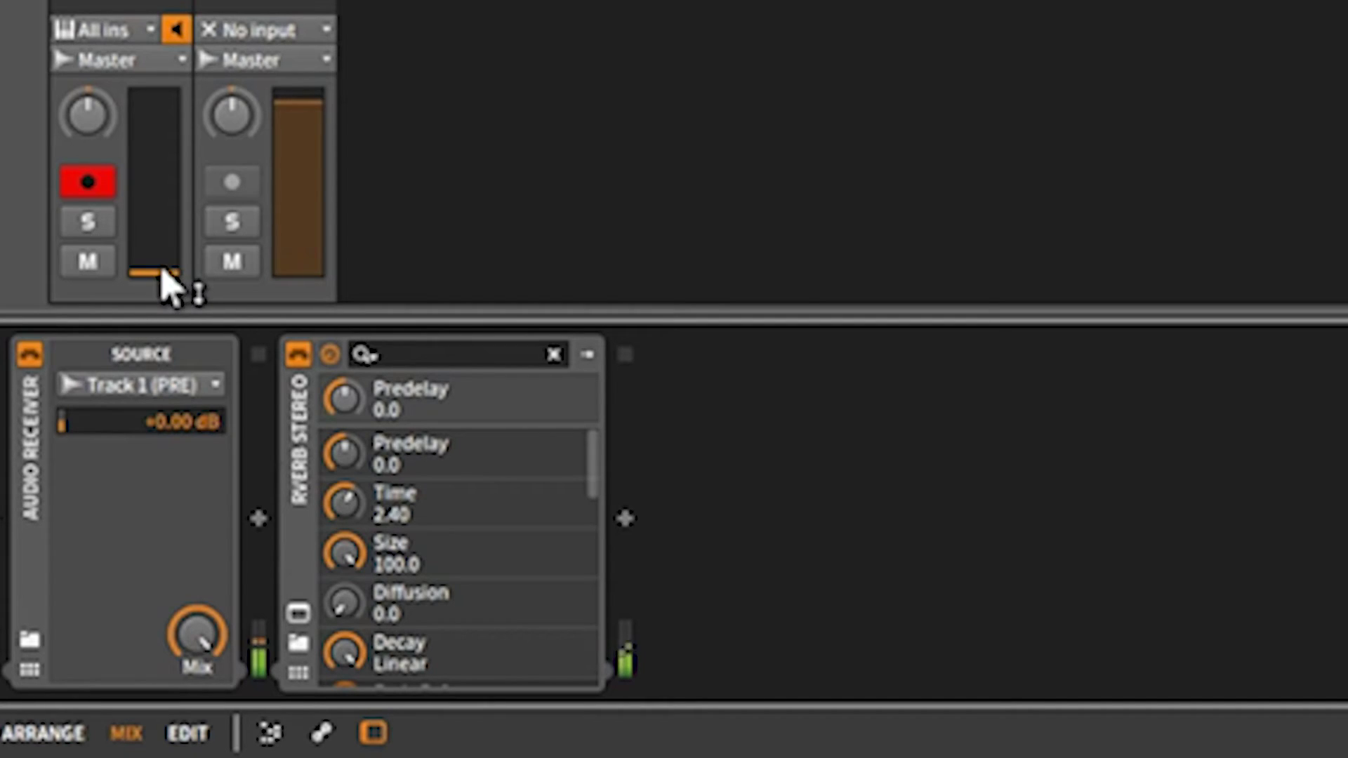
left_click_drag(158, 273, 158, 115)
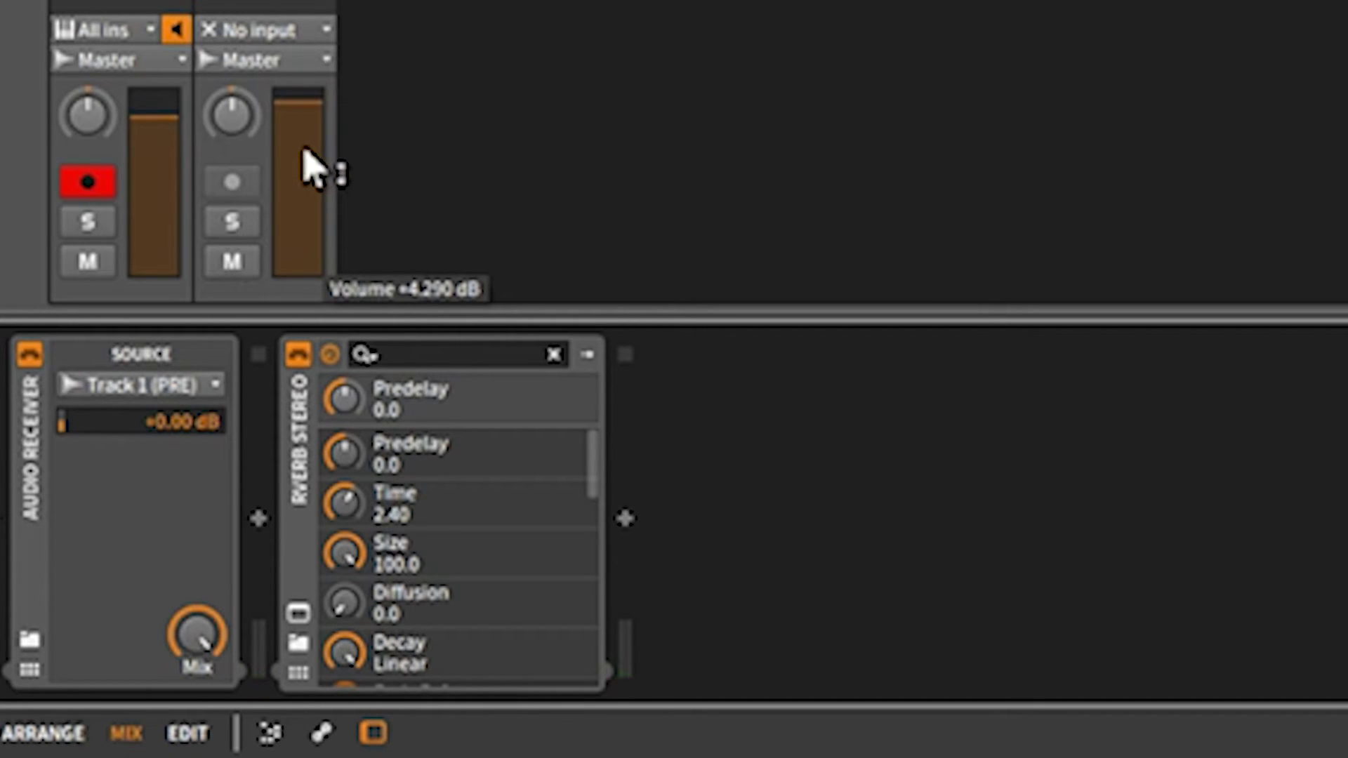
left_click_drag(300, 118, 311, 278)
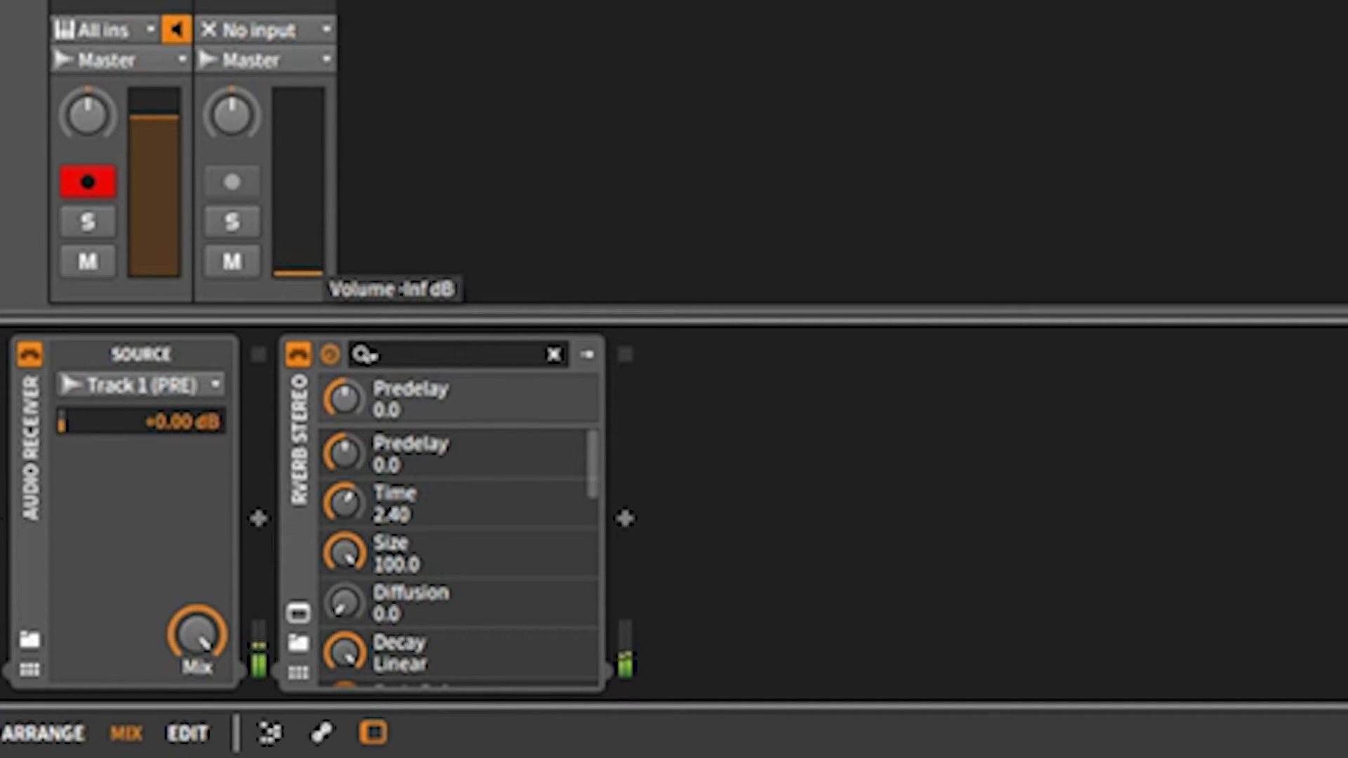
left_click_drag(311, 278, 311, 88)
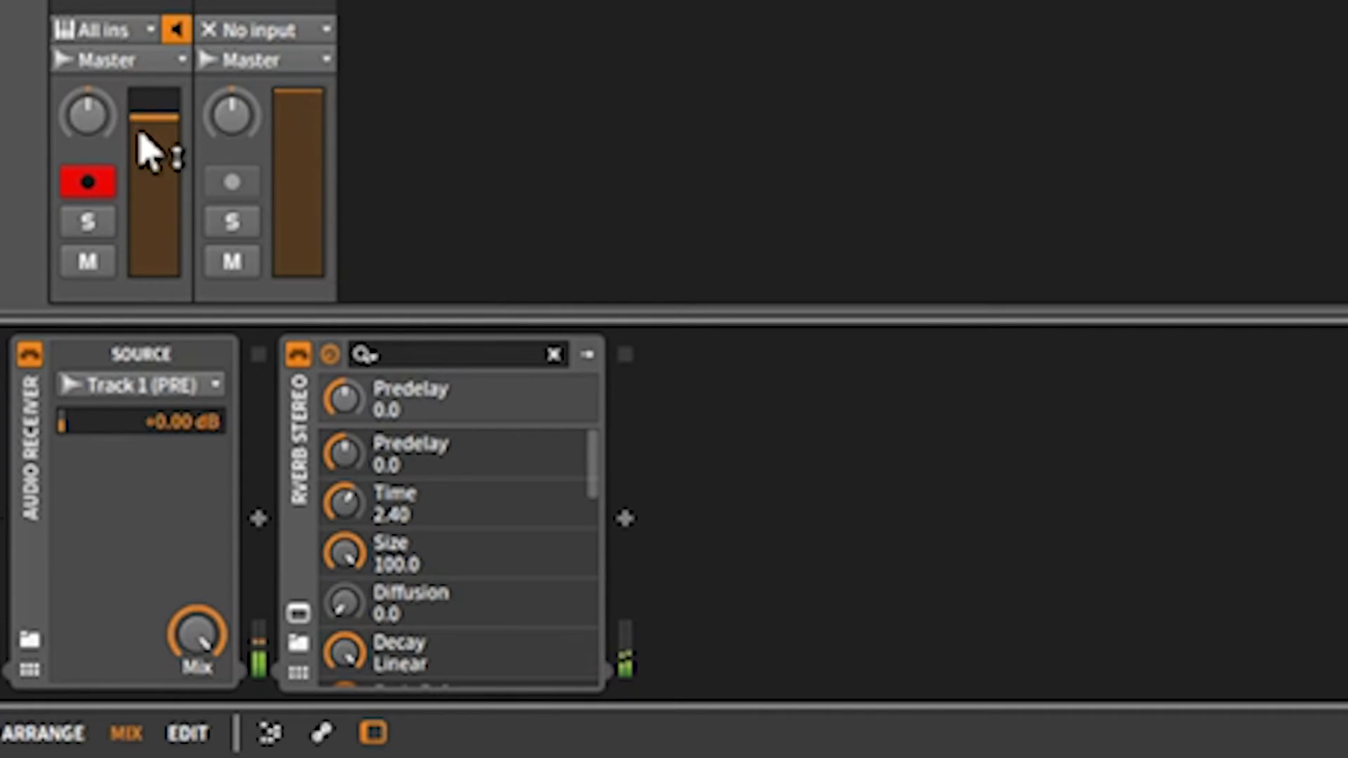
left_click_drag(144, 120, 166, 286)
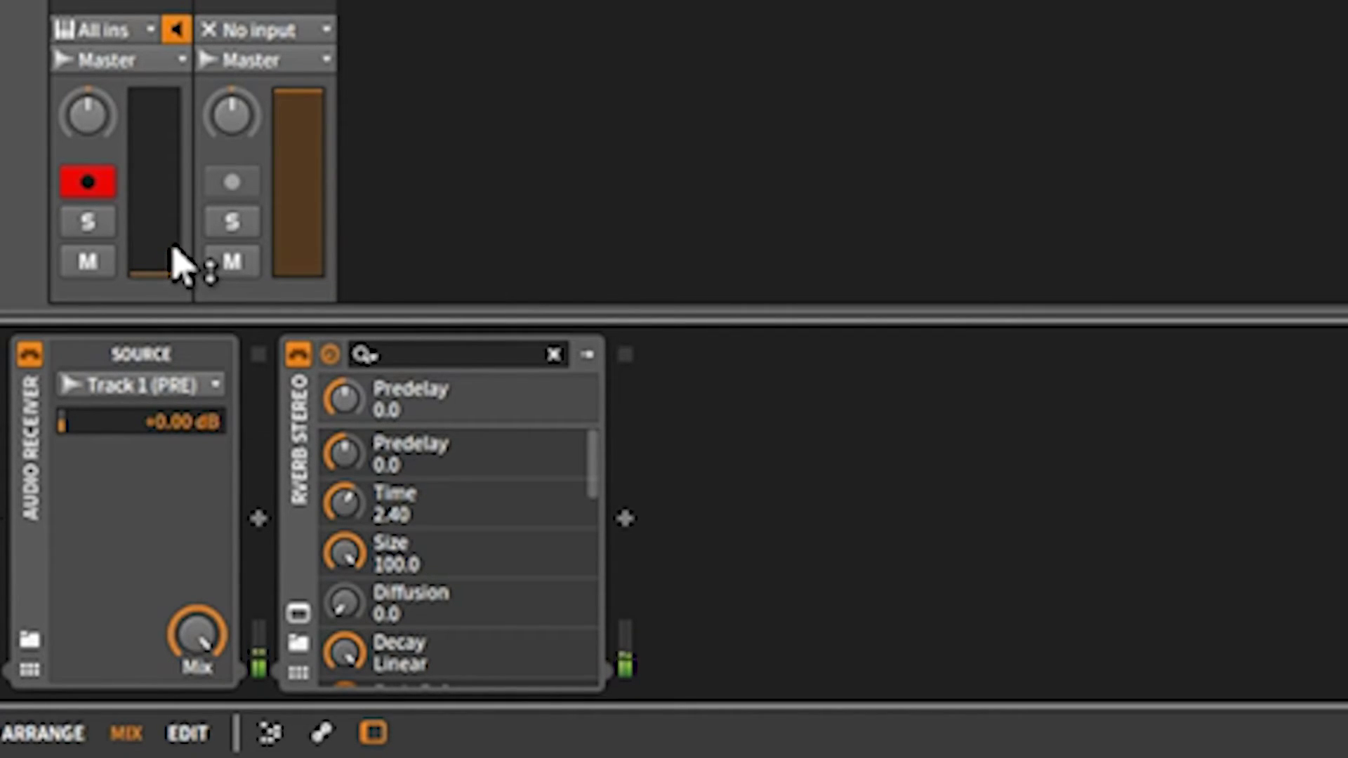
Switch the Audio Receiver's source from Track 1 (PRE) to Track 1 (POST)
left_click(188, 388)
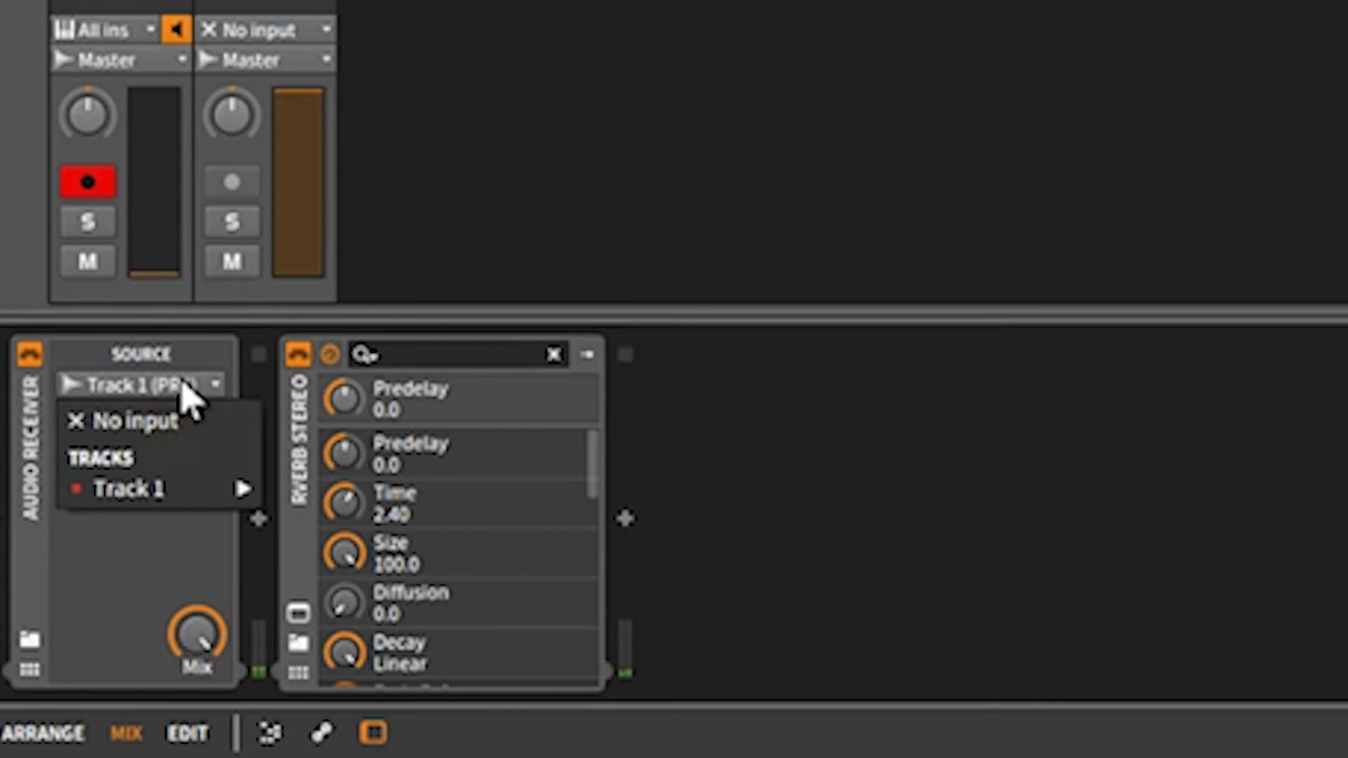
mouse_move(211, 490)
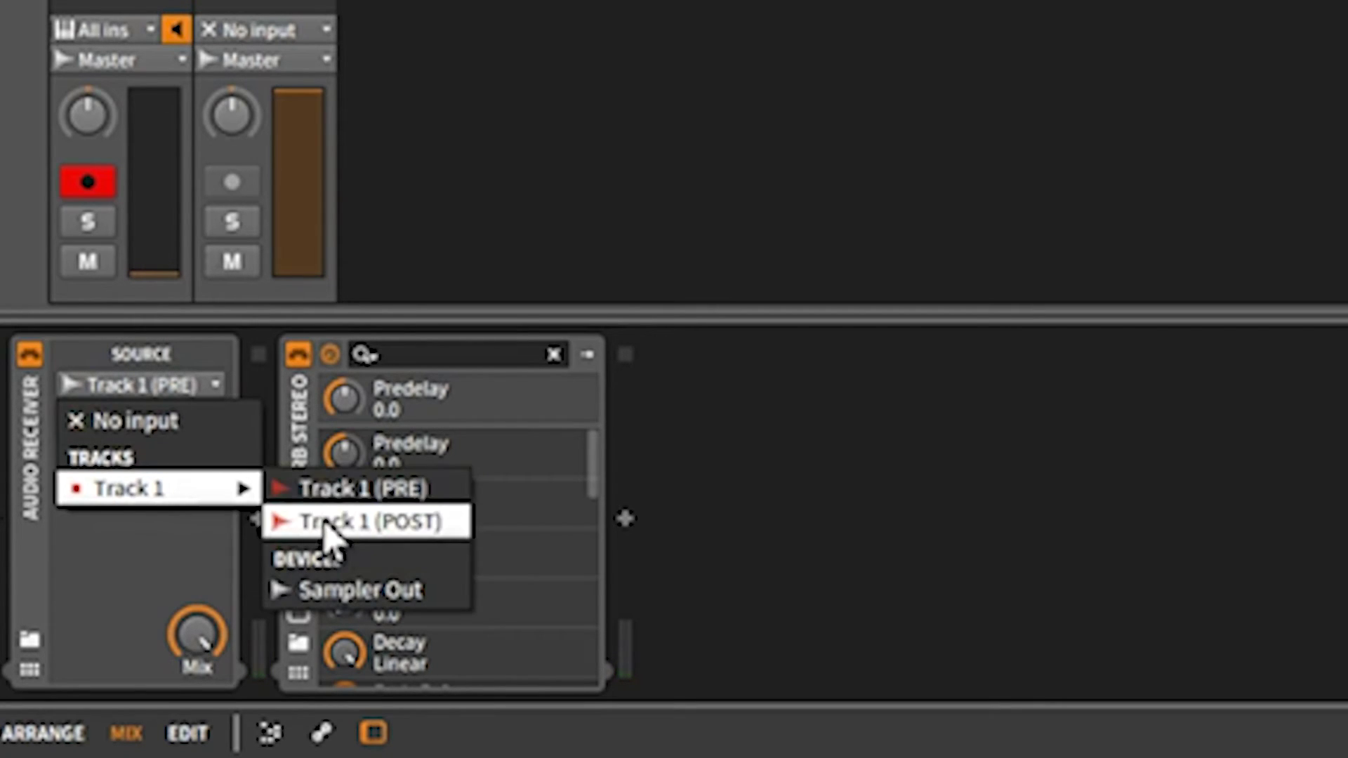
left_click(324, 523)
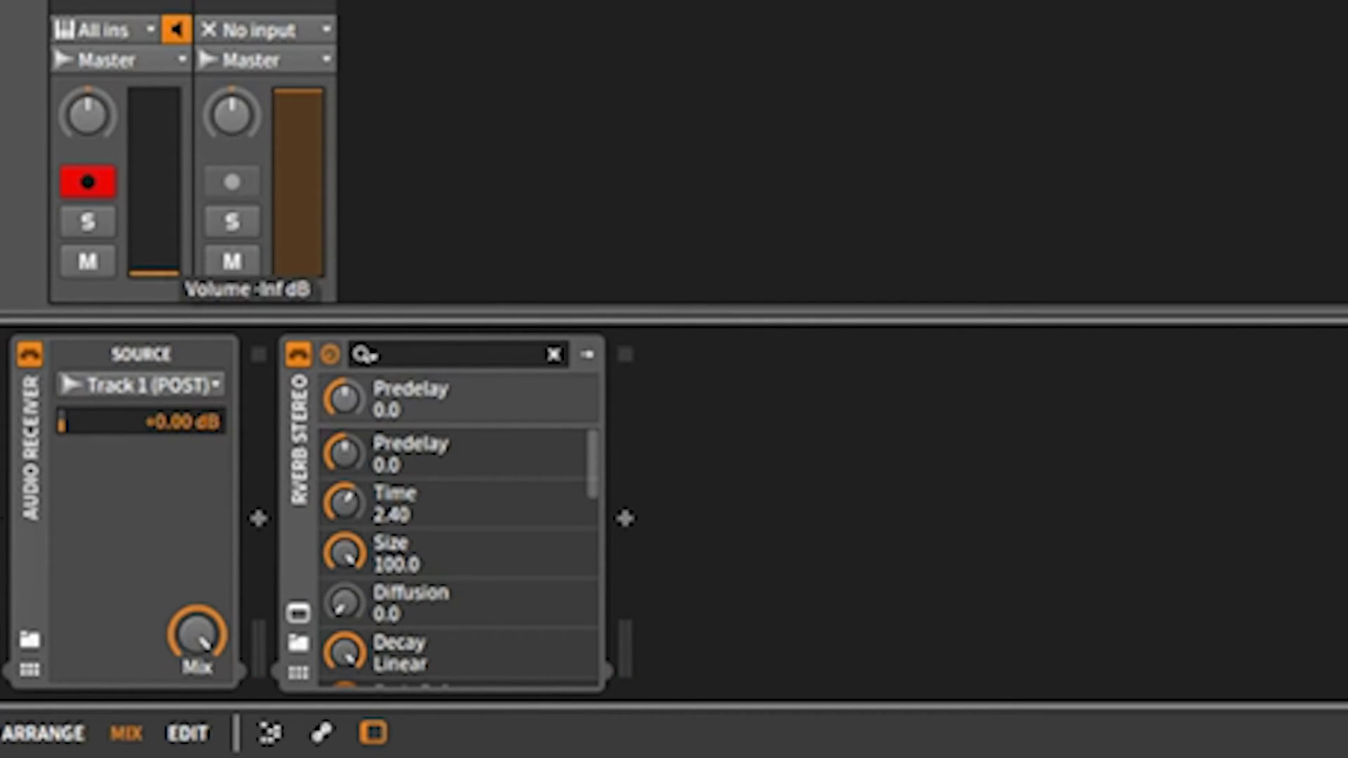
mouse_move(155, 272)
left_mouse_down()
mouse_move(155, 152)
mouse_move(155, 273)
left_mouse_up()
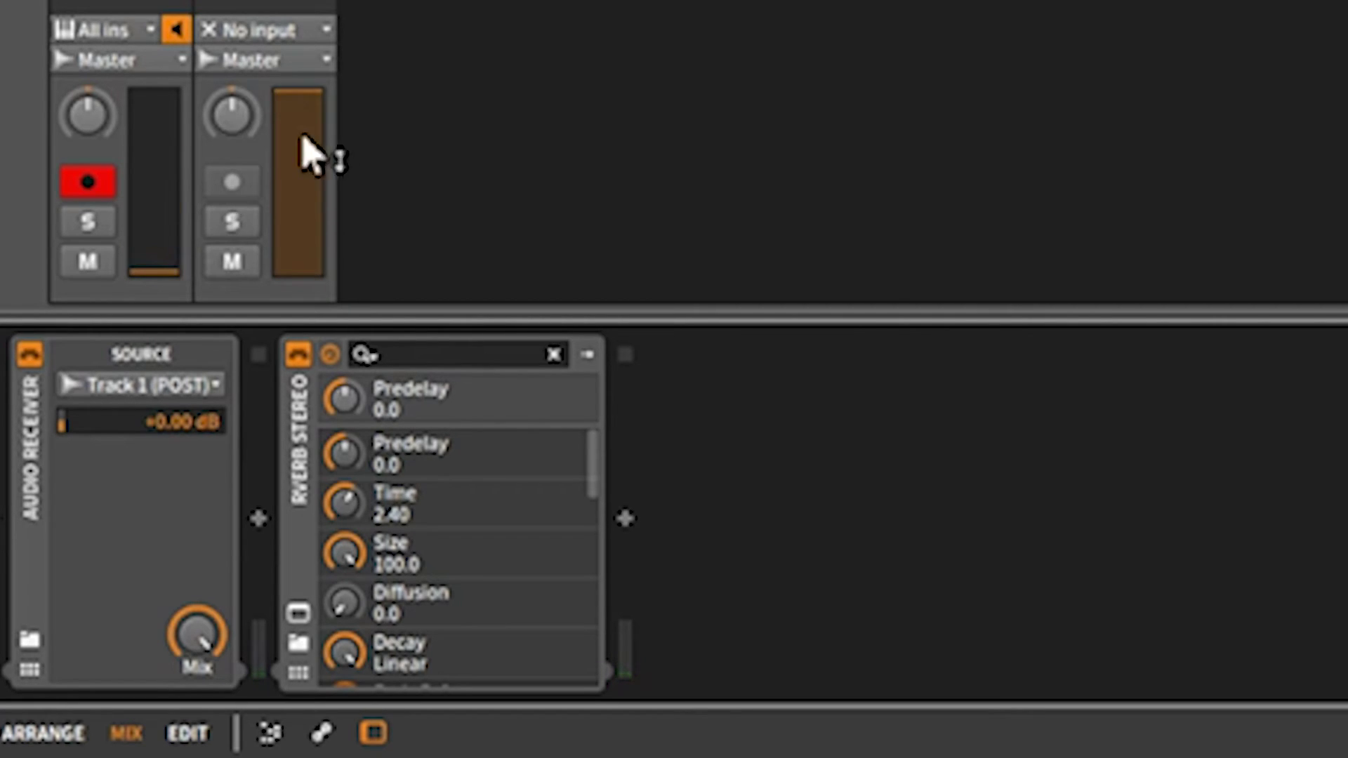
mouse_move(321, 178)
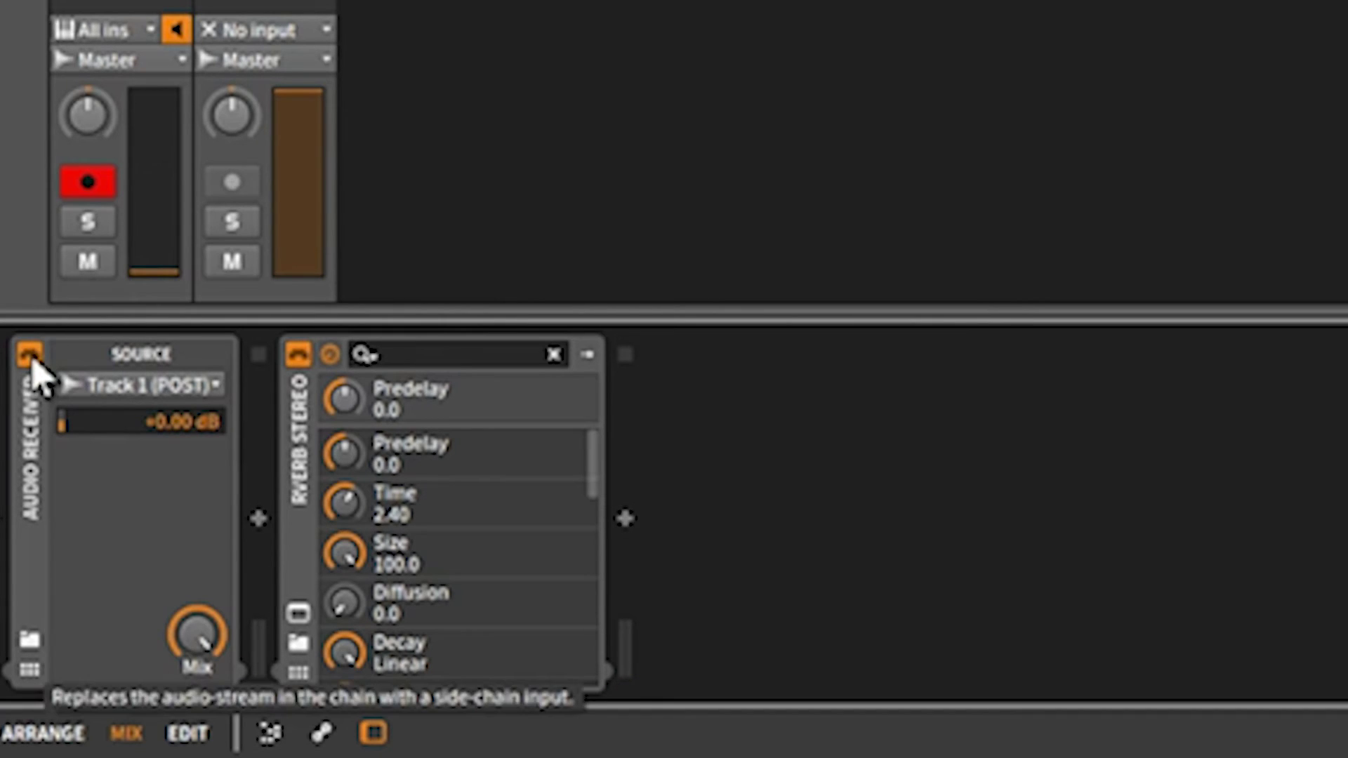
Delete the Audio Receiver and set the reverb track's input to Track 1 (PRE)
left_click(37, 453)
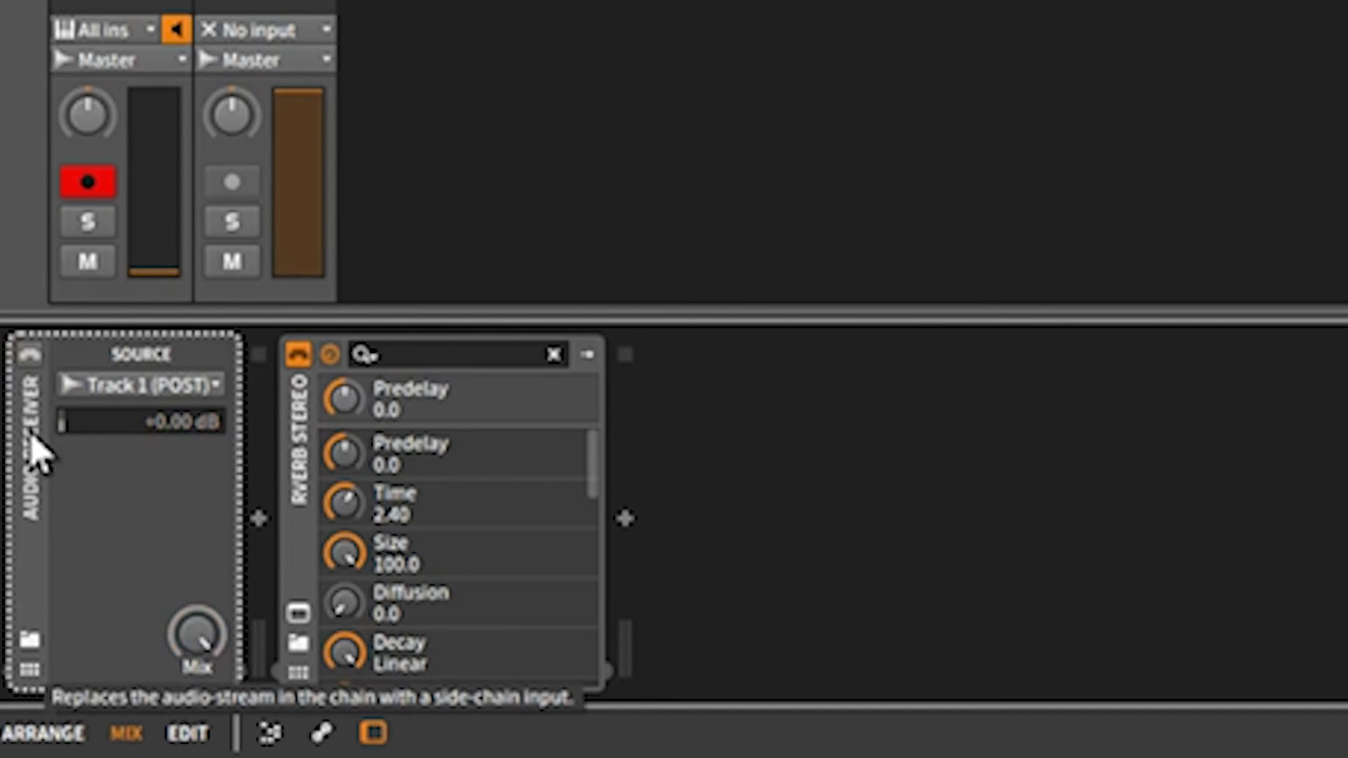
key("Delete")
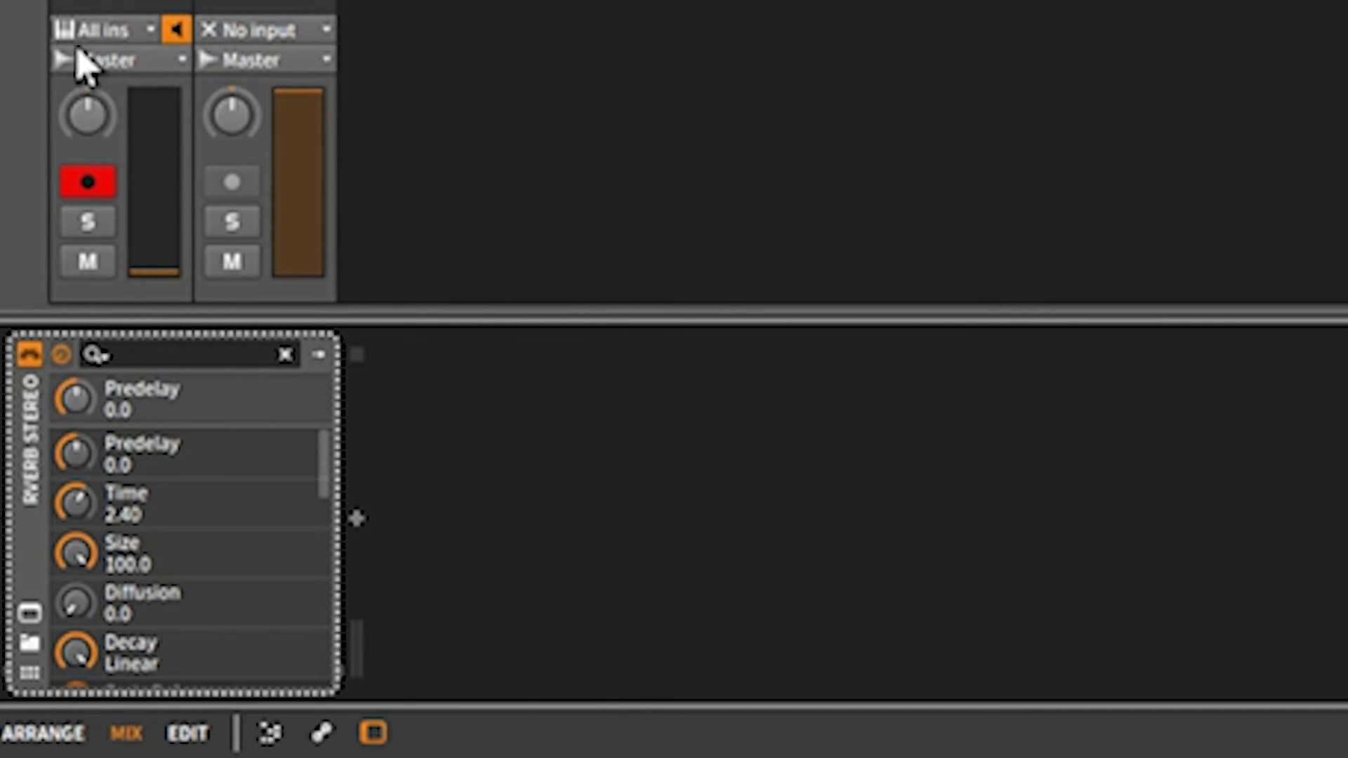
left_click(250, 32)
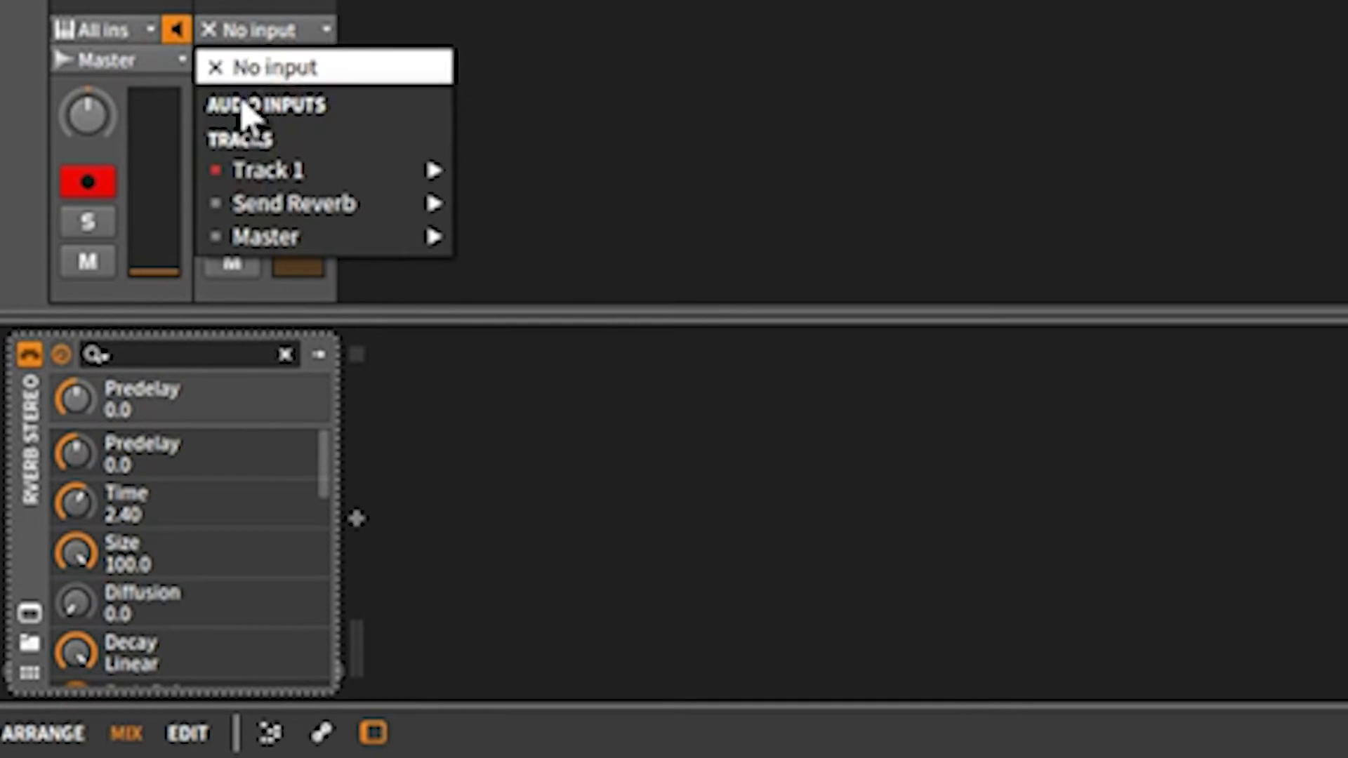
mouse_move(281, 205)
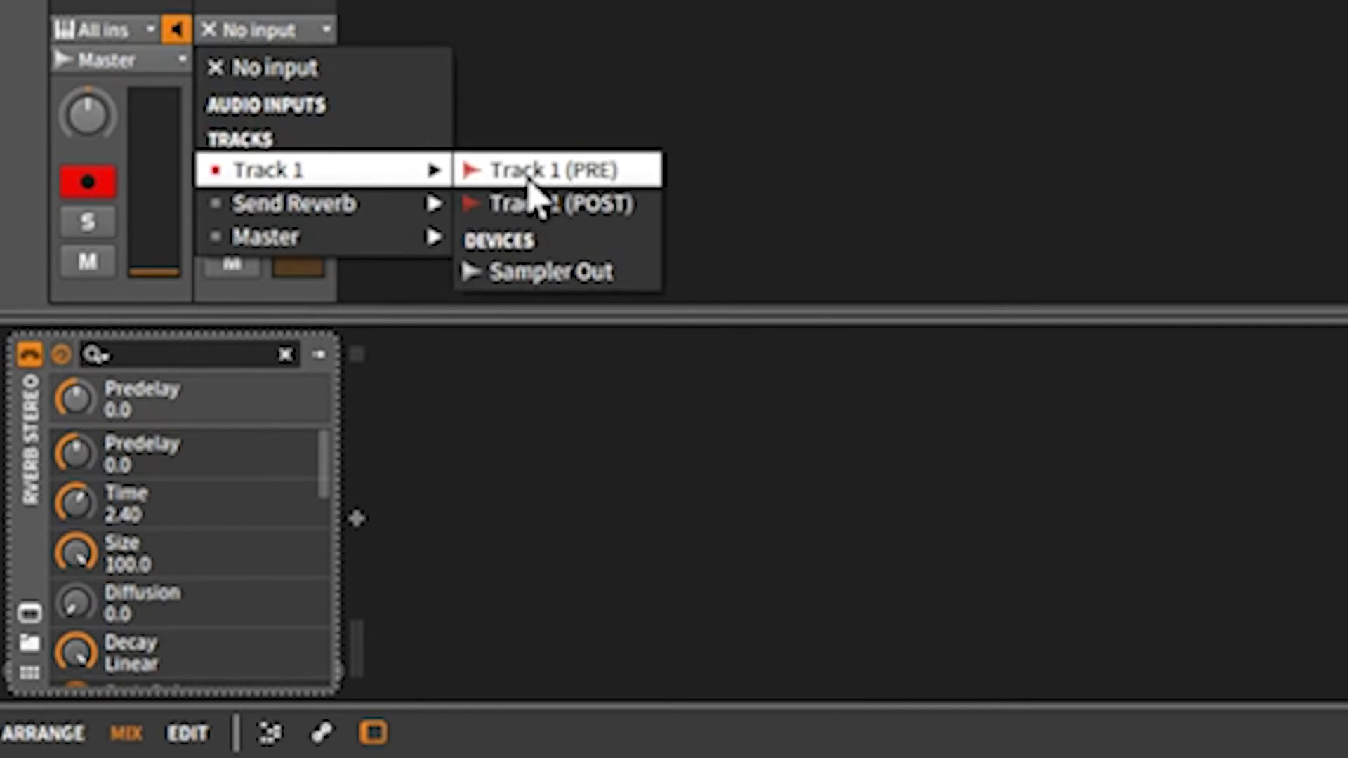
left_click(531, 184)
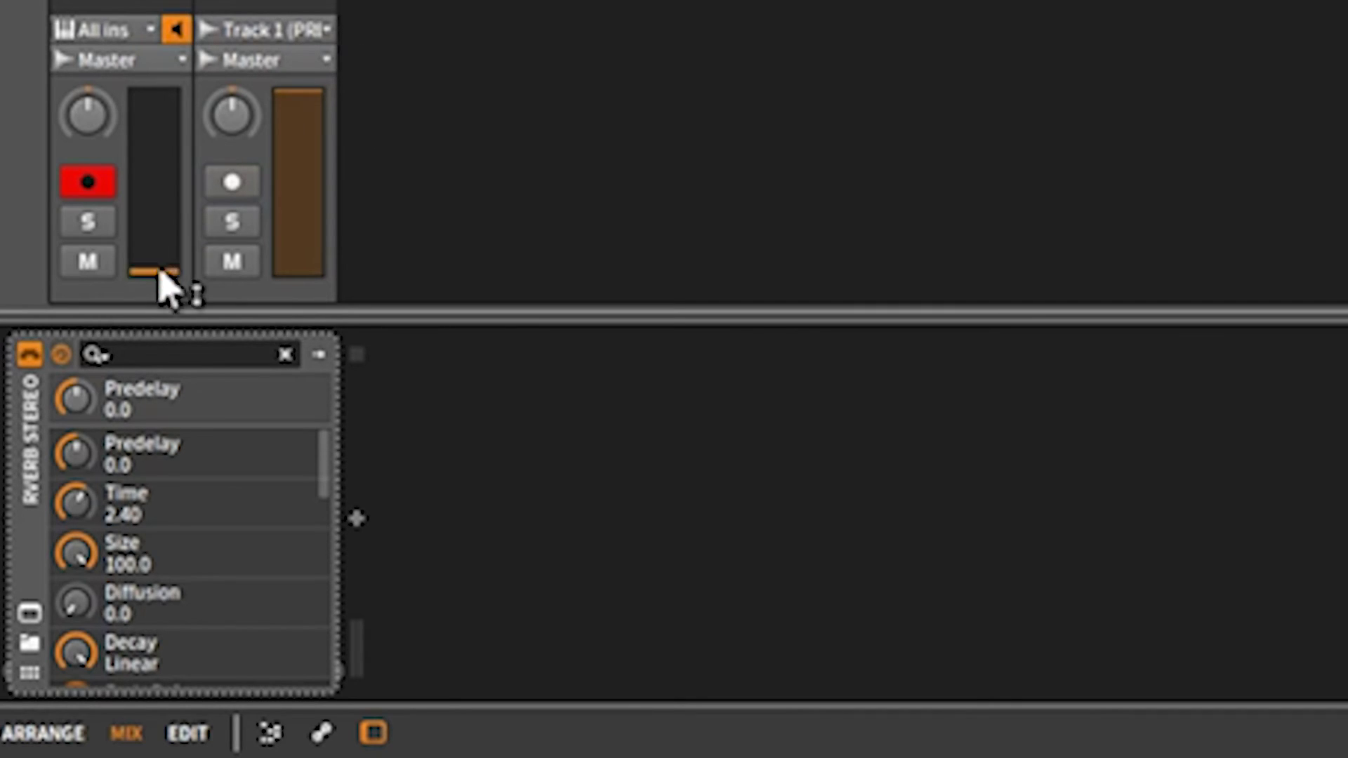
Switch the reverb track's input to Track 1 (POST) and raise Track 1 to about -3 dB
mouse_move(167, 280)
left_mouse_down()
mouse_move(155, 168)
mouse_move(162, 281)
left_mouse_up()
left_click(325, 32)
mouse_move(414, 177)
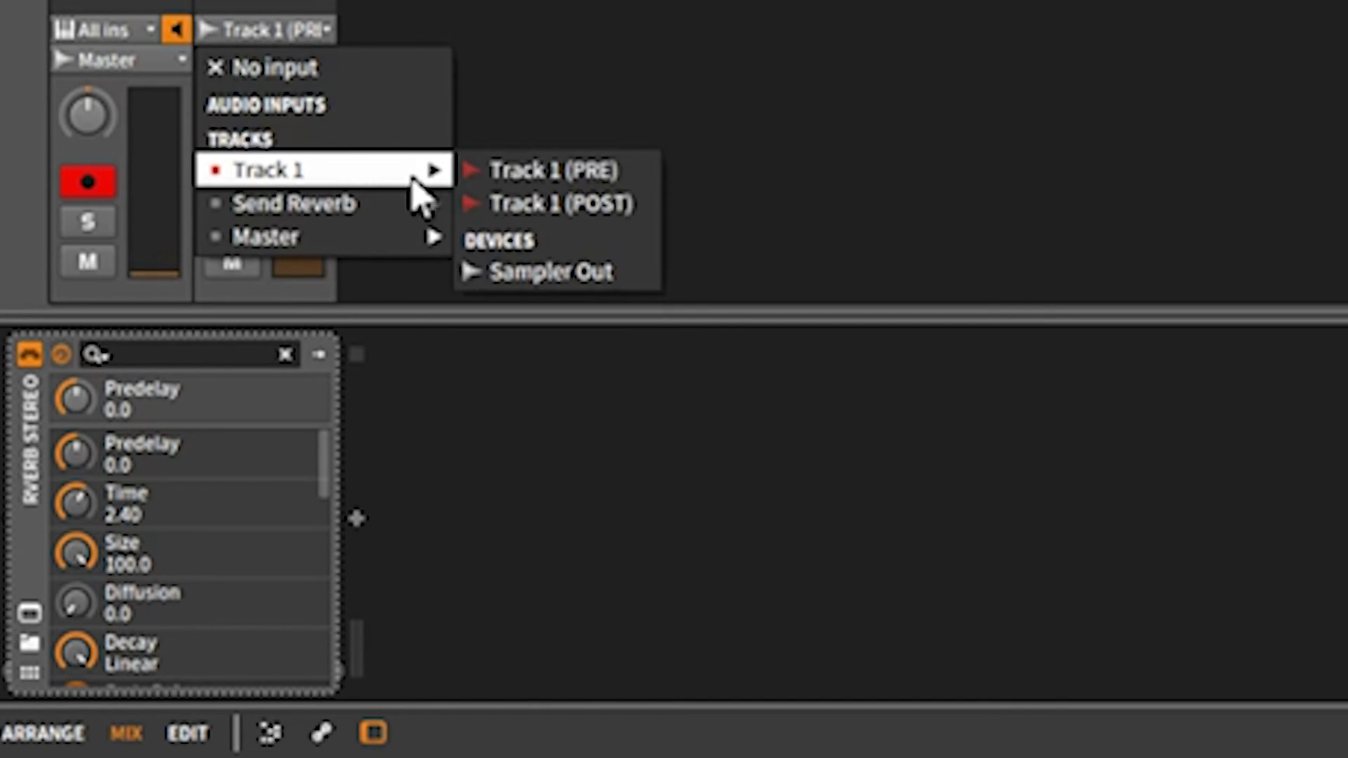
left_click(491, 202)
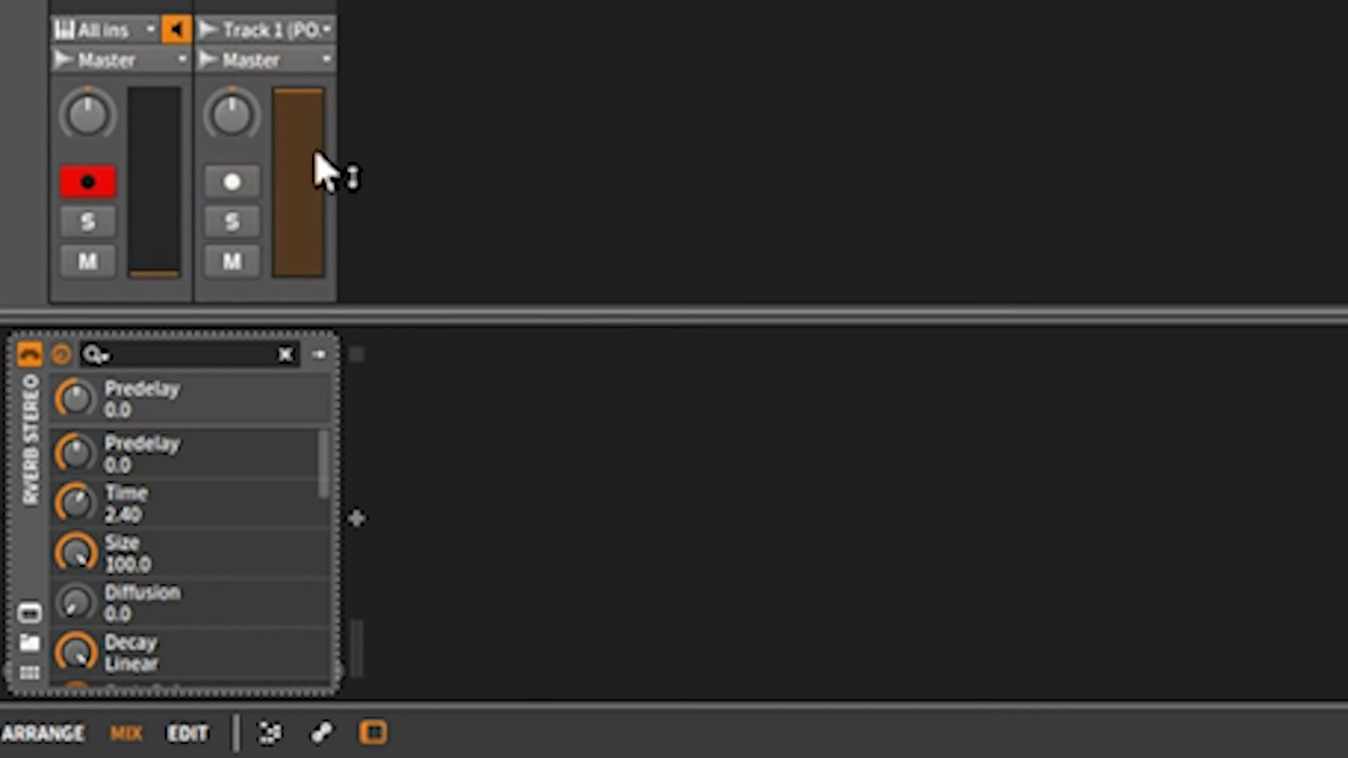
left_click_drag(161, 275, 162, 168)
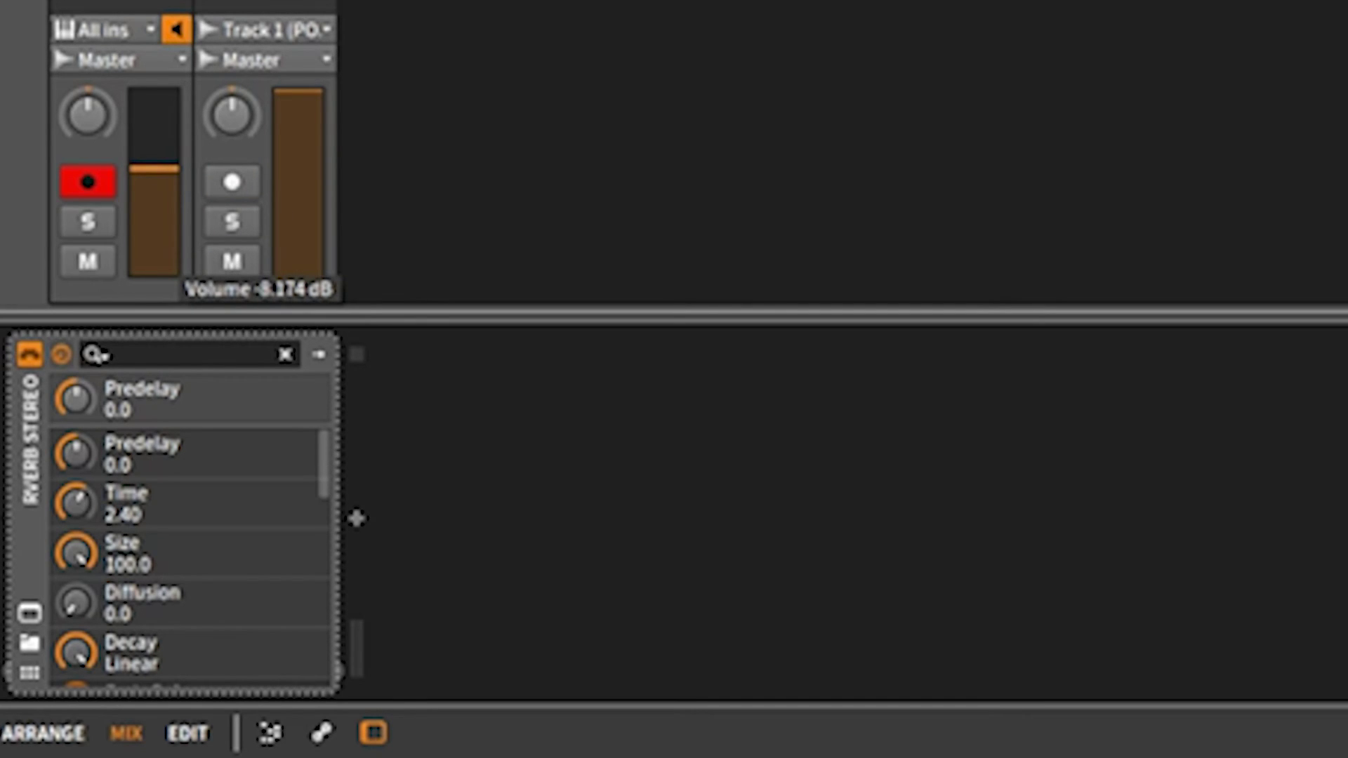
left_click_drag(161, 169, 161, 129)
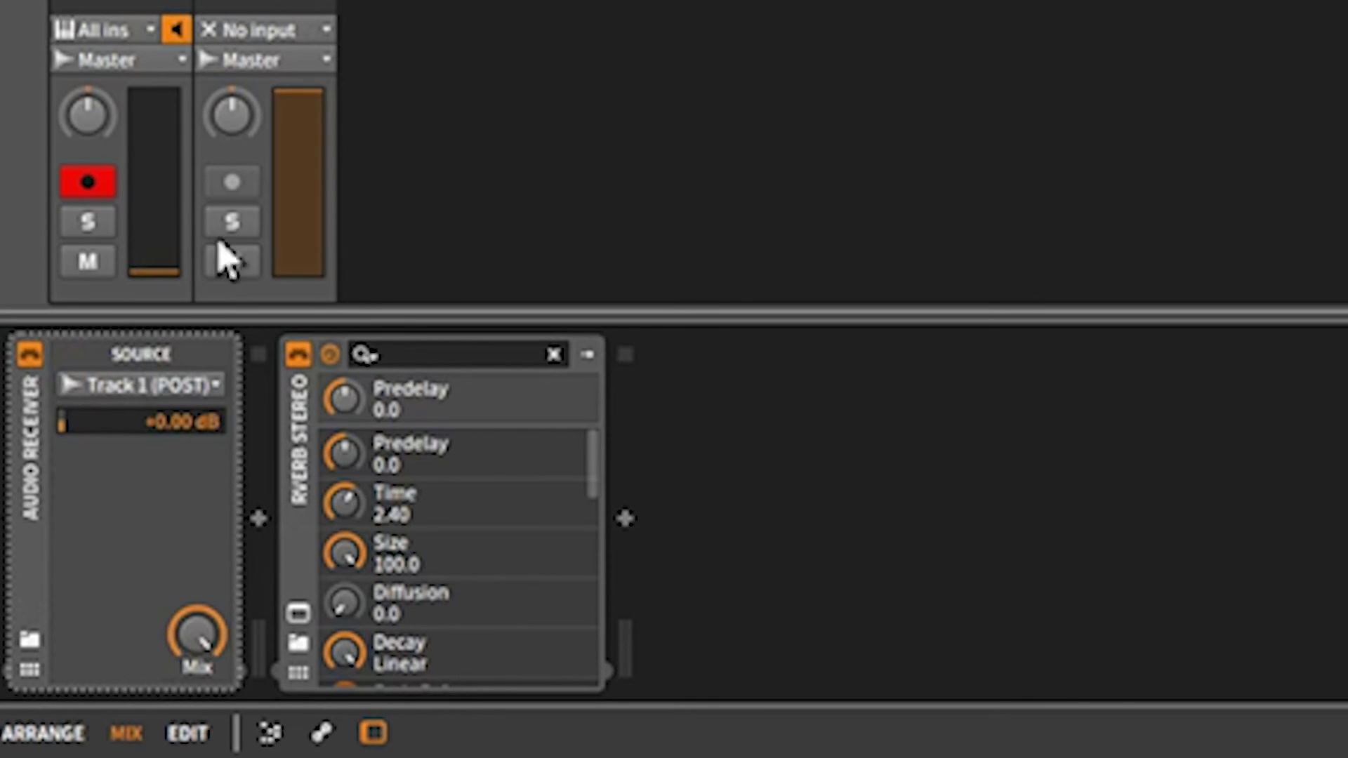
Set the restored Audio Receiver's source to Track 1 (PRE)
left_click(186, 397)
mouse_move(231, 501)
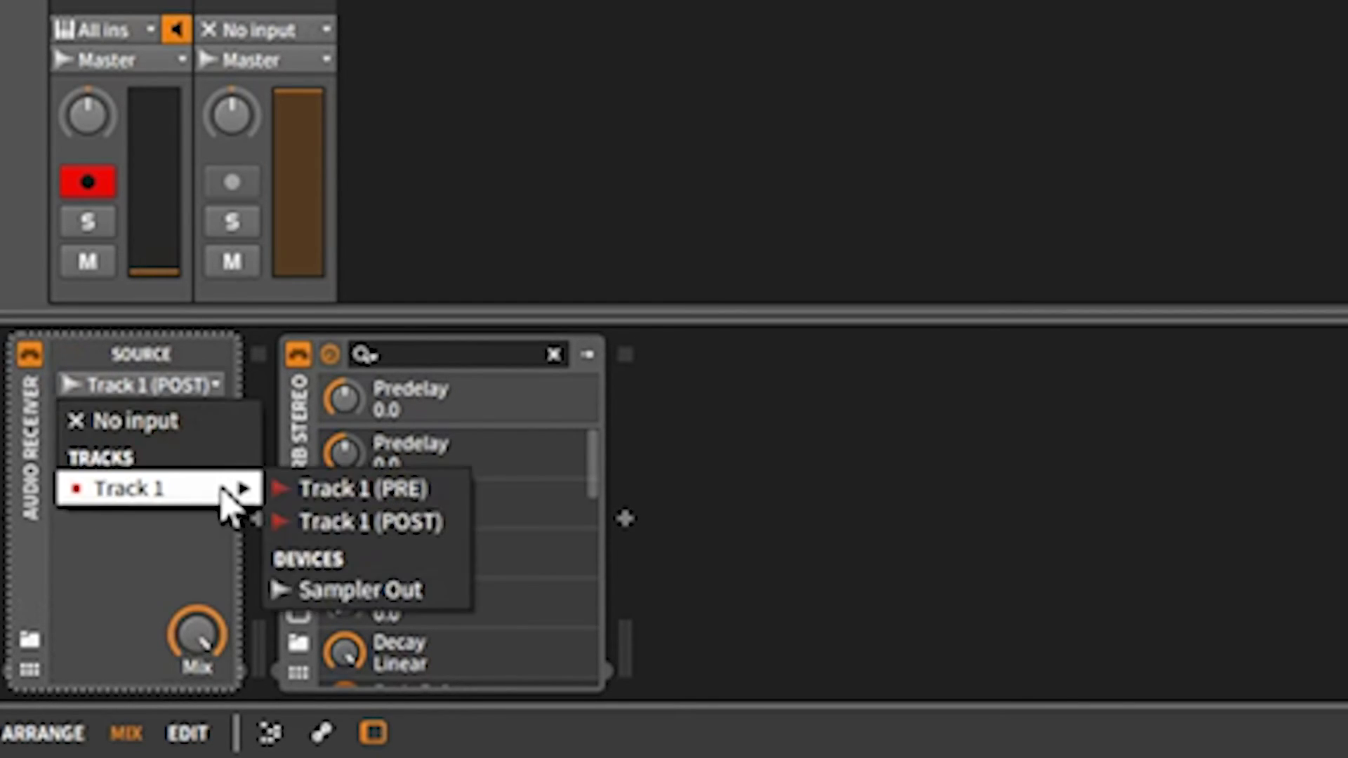
left_click(313, 492)
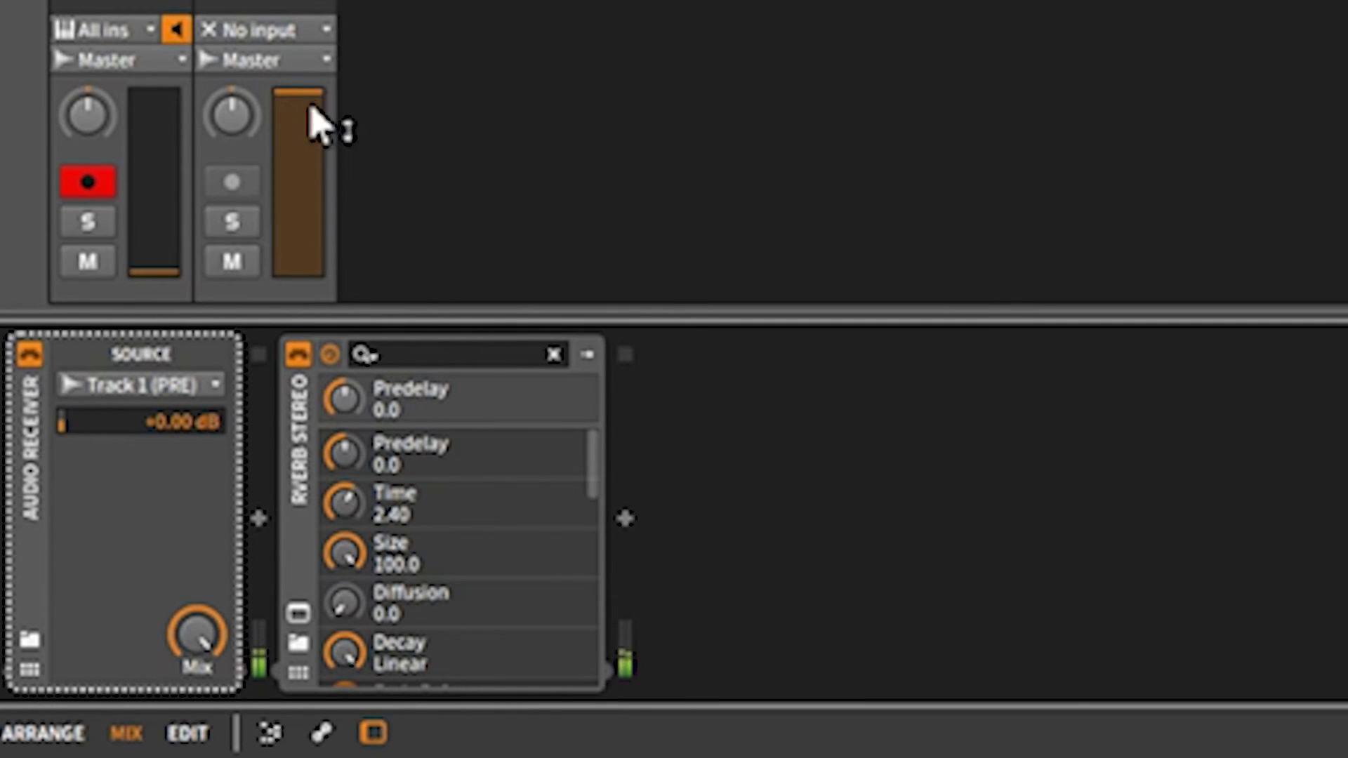
Balance the faders with Track 1 near -9 dB and the reverb track near -2.9 dB
left_click_drag(309, 121, 174, 89)
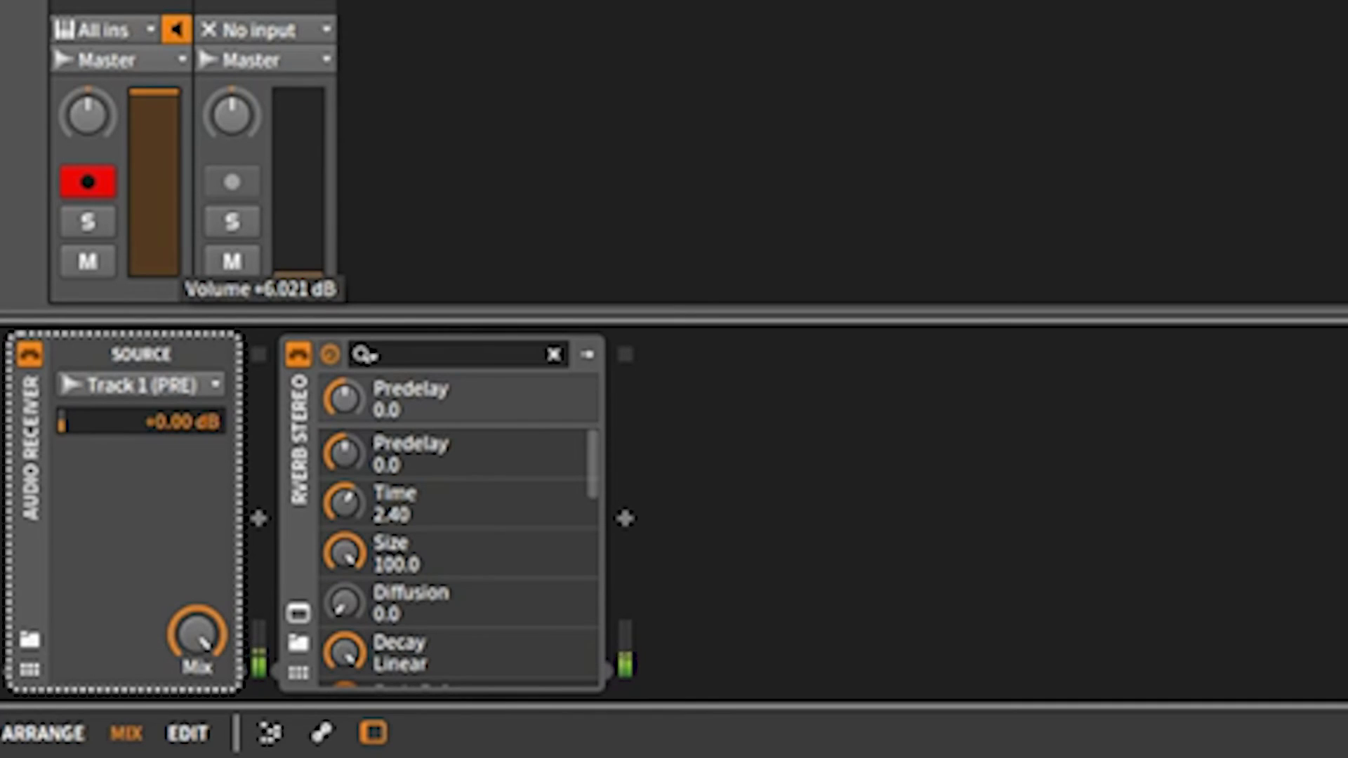
left_click_drag(156, 105, 205, 257)
left_click_drag(288, 275, 301, 105)
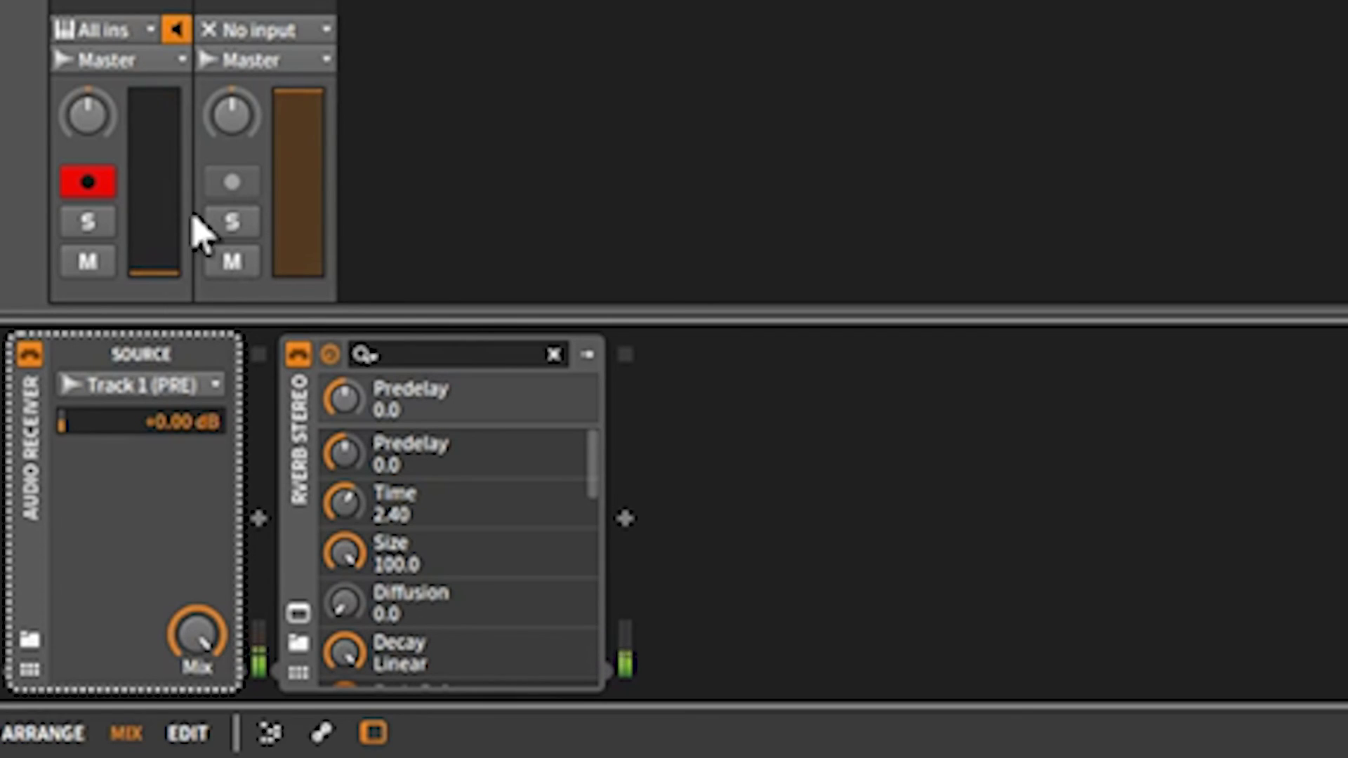
left_click_drag(167, 275, 167, 172)
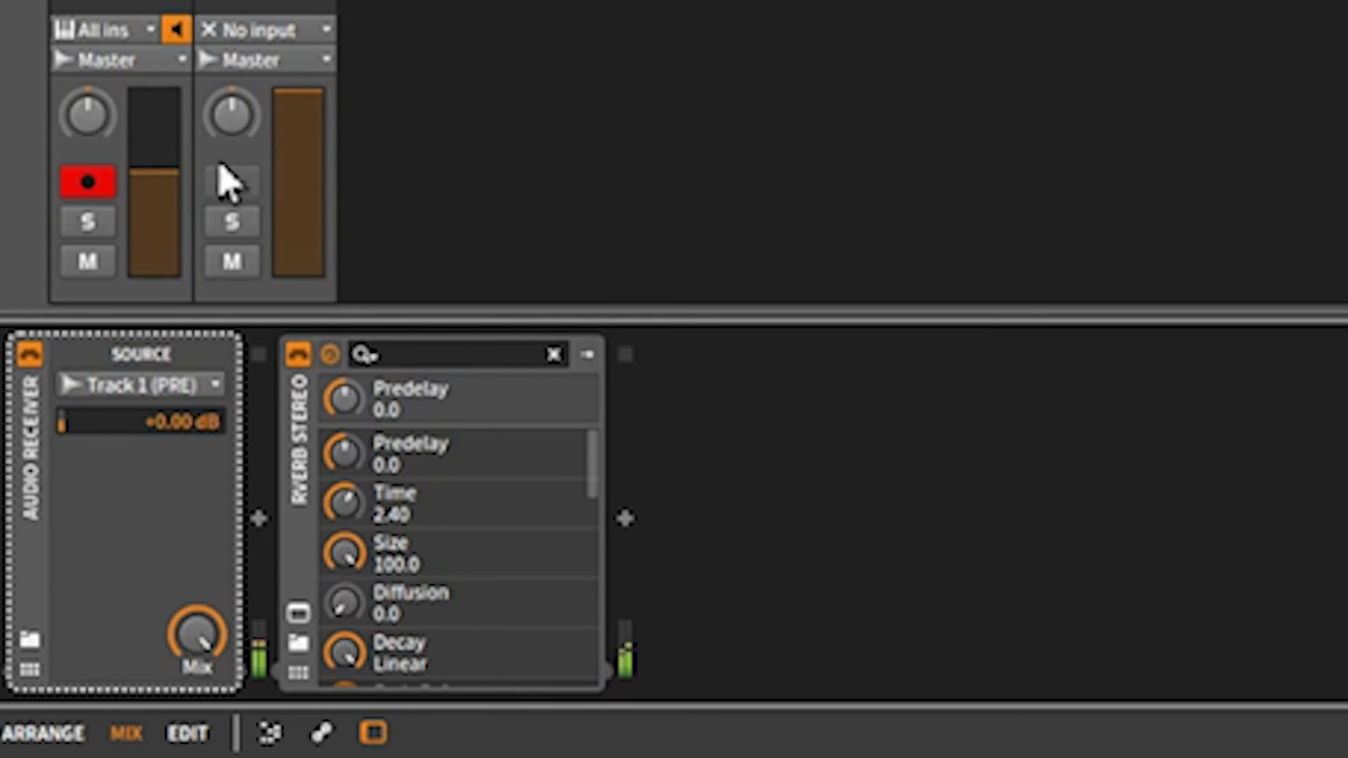
left_click_drag(313, 126, 300, 166)
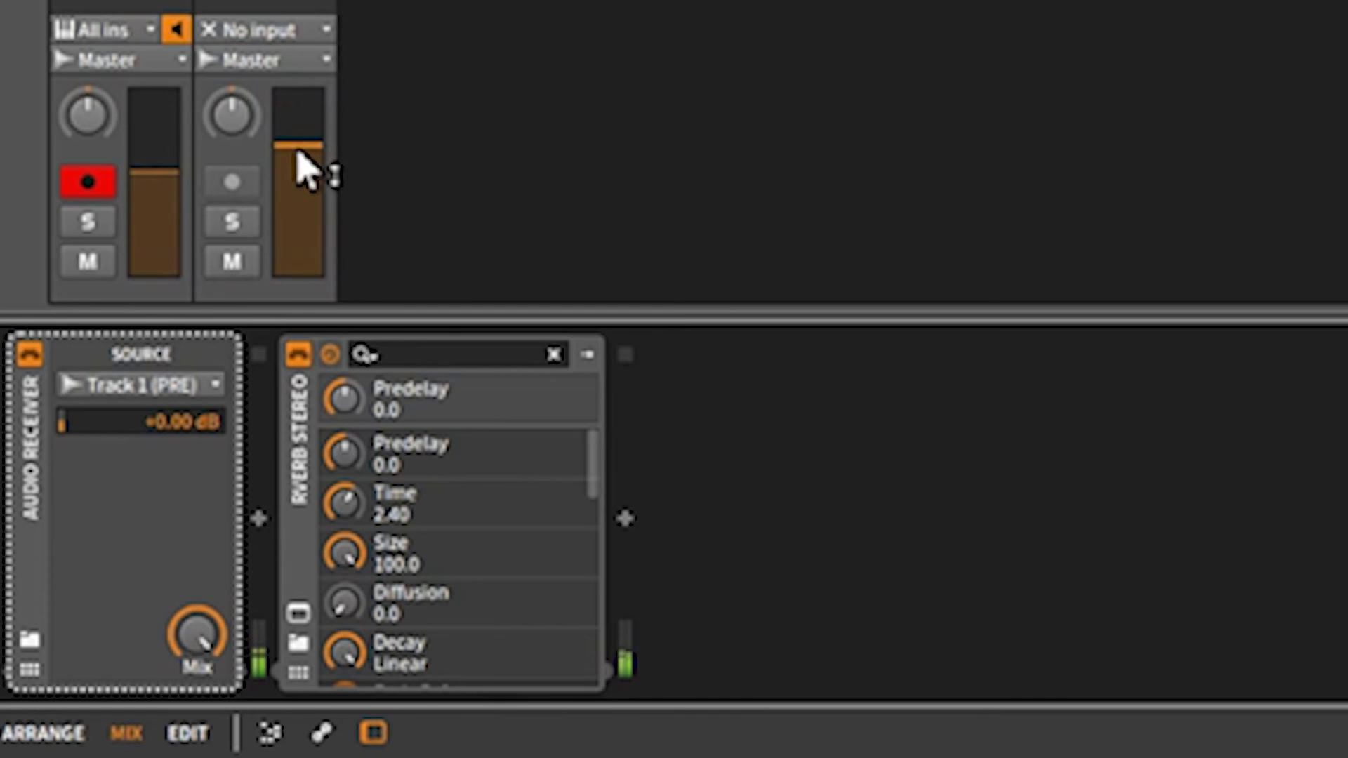